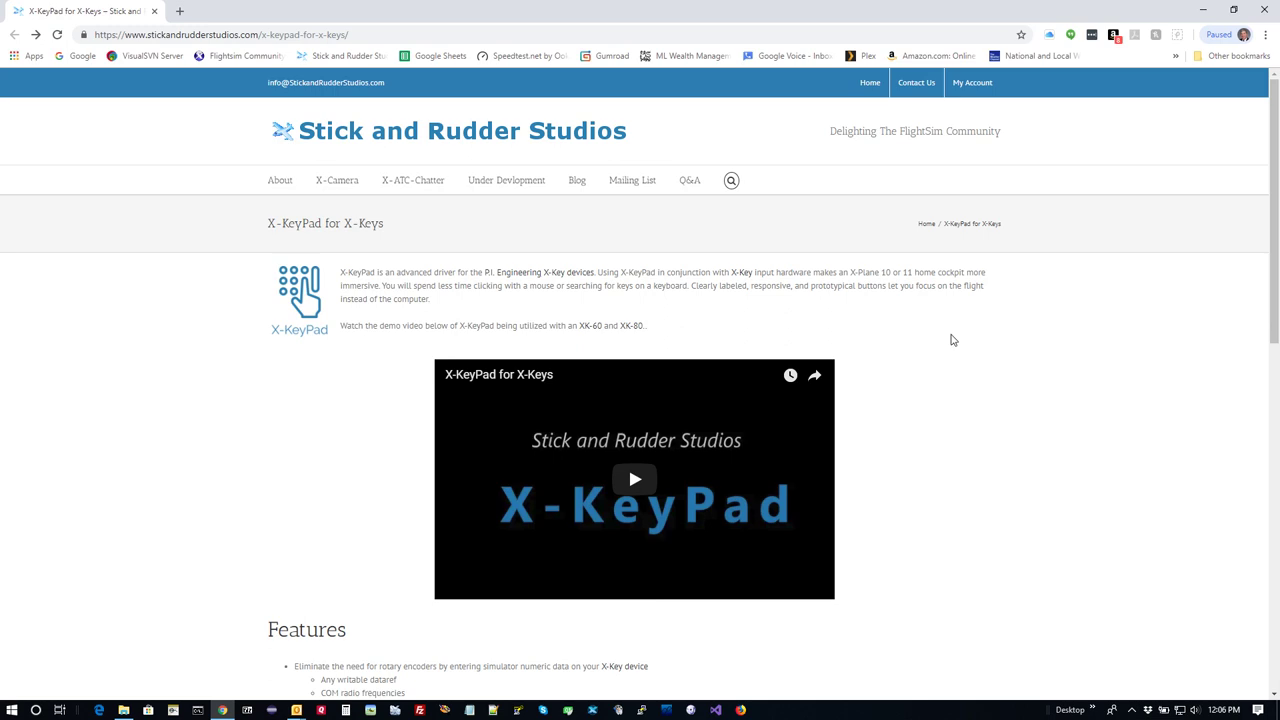
Download X-KeyPad_1.0.zip from the product page and bring the Downloads folder window forward.
{"action": "scroll", "coordinate": [951, 339], "scroll_direction": "down", "scroll_amount": 6}
{"action": "scroll", "coordinate": [951, 342], "scroll_direction": "down", "scroll_amount": 2}
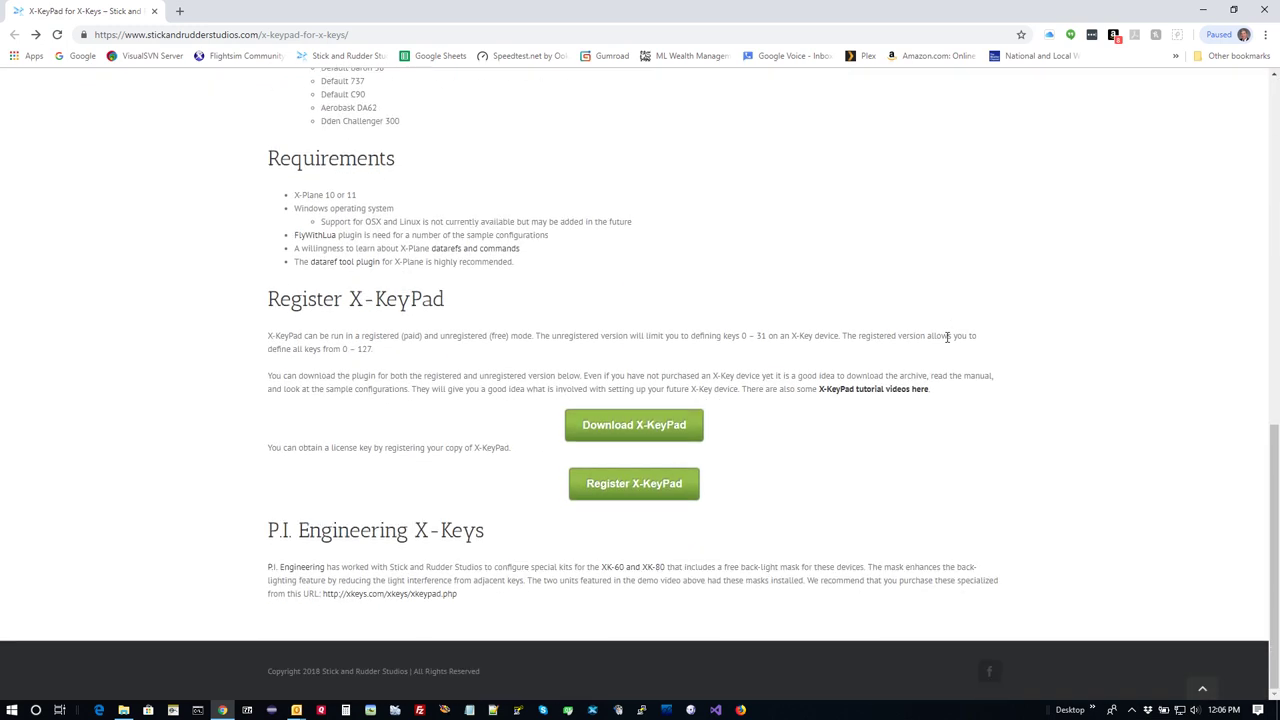
{"action": "left_click", "coordinate": [636, 427]}
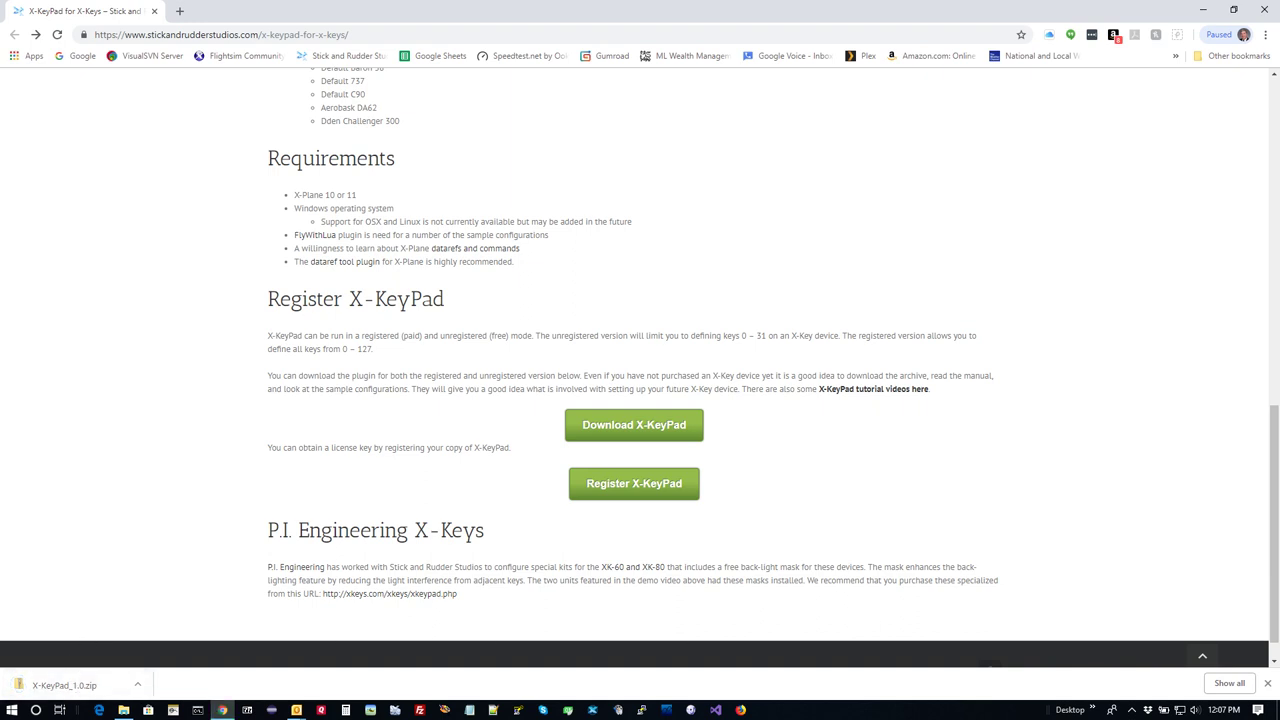
{"action": "left_click_drag", "start_coordinate": [1279, 100], "coordinate": [778, 28]}
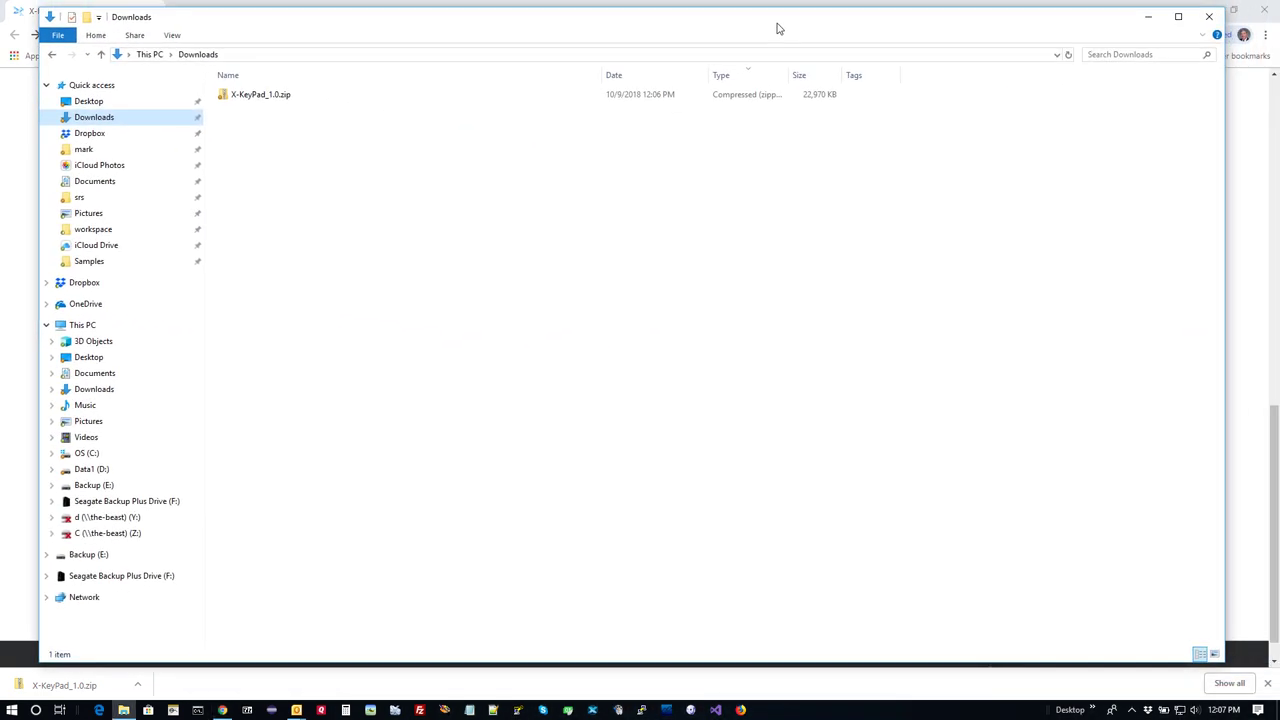
Maximize the Downloads window and extract X-KeyPad_1.0.zip in place with 7-Zip Extract Here.
{"action": "left_click", "coordinate": [1178, 17]}
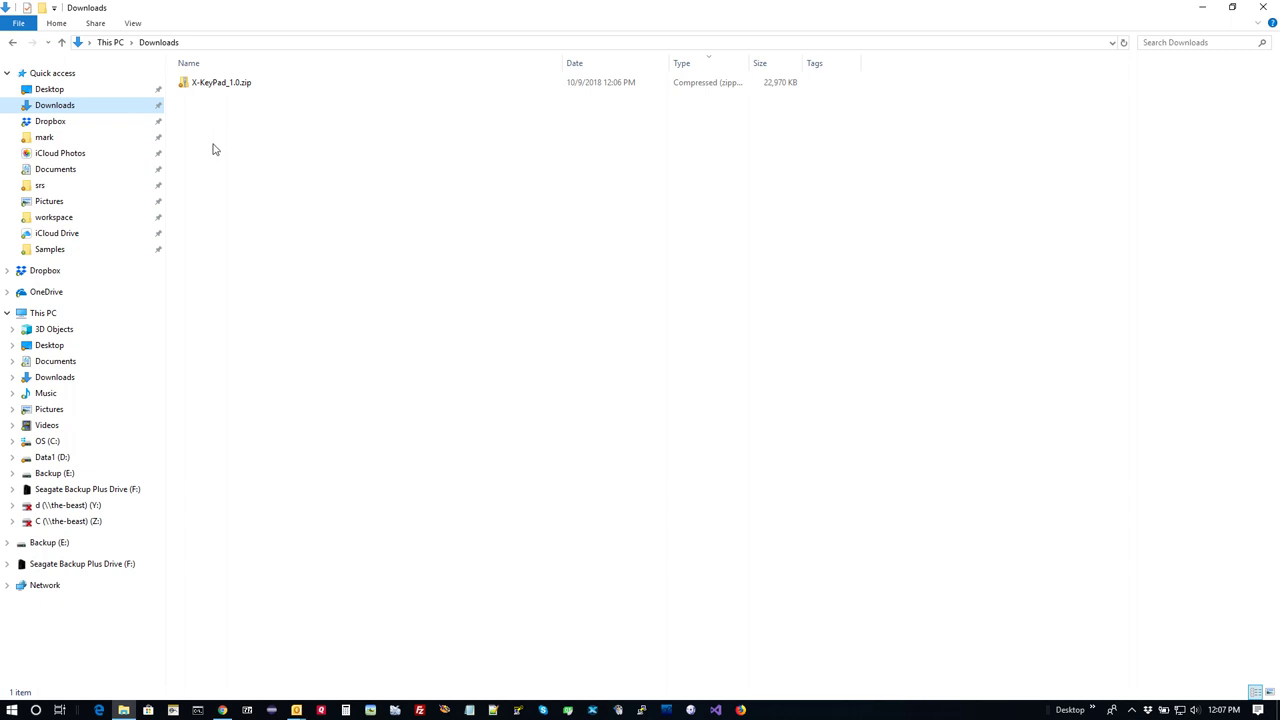
{"action": "left_click", "coordinate": [206, 88]}
{"action": "right_click", "coordinate": [206, 88]}
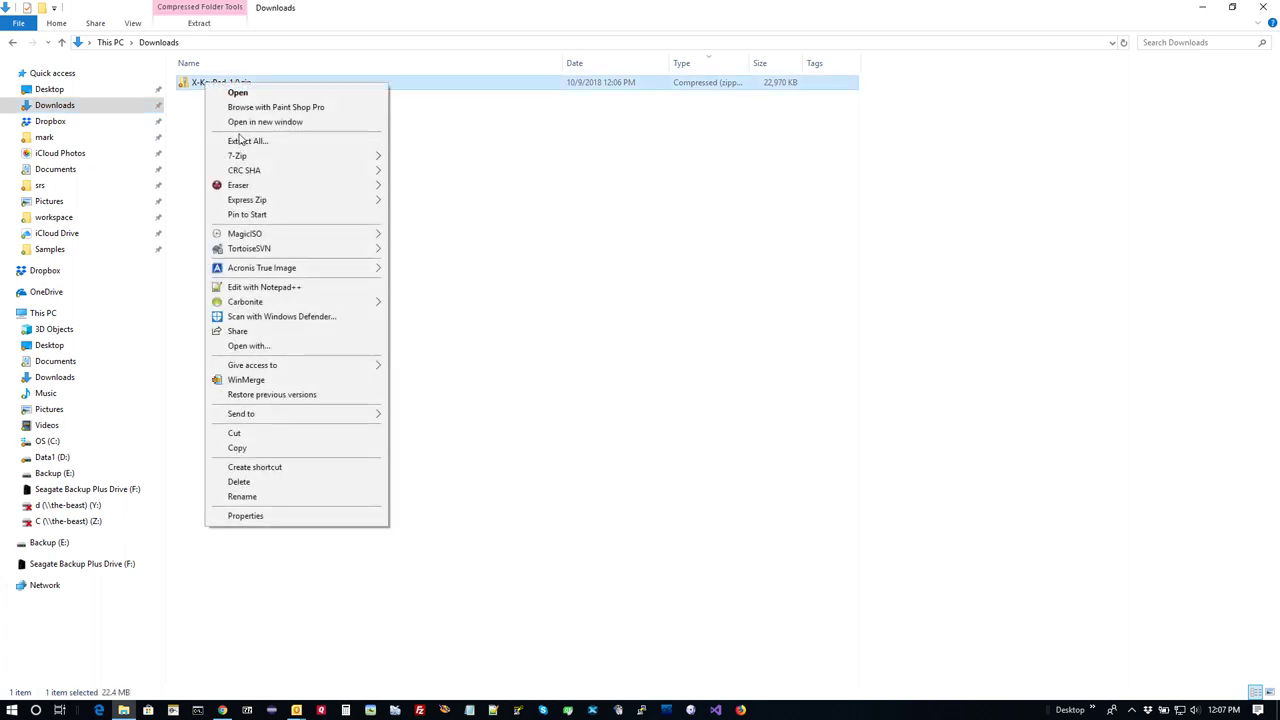
{"action": "mouse_move", "coordinate": [255, 159]}
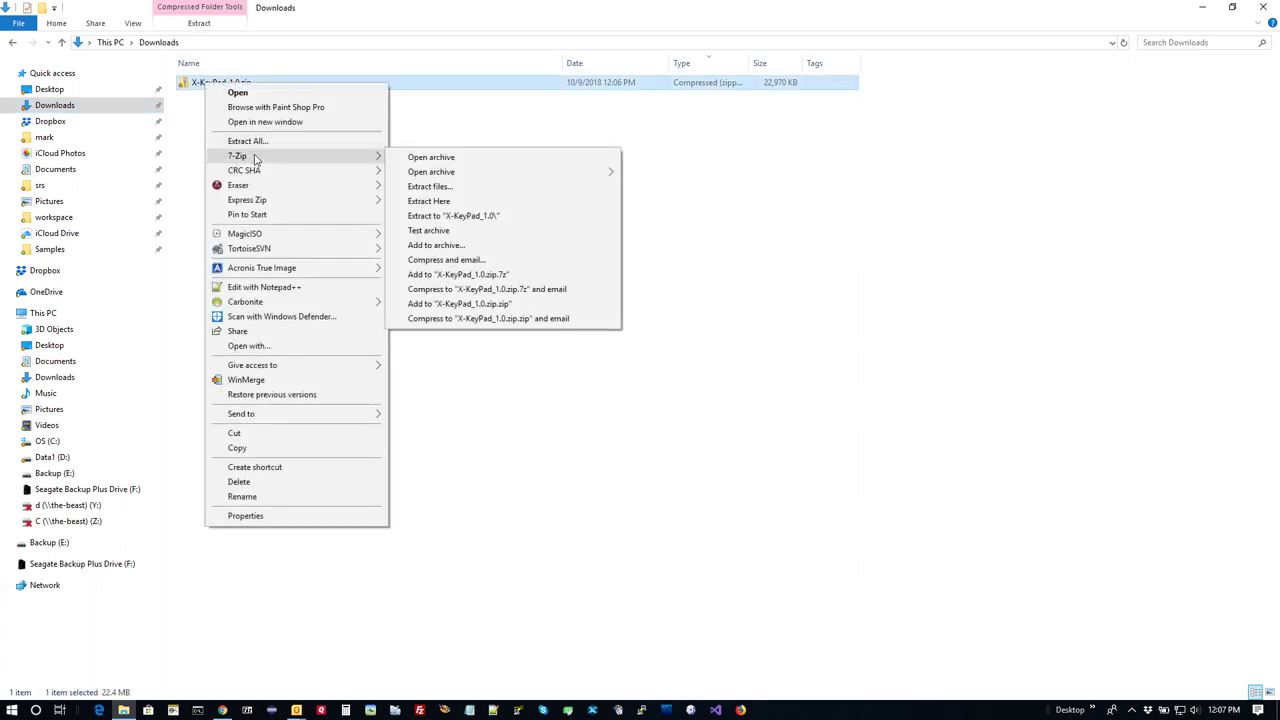
{"action": "left_click", "coordinate": [430, 201]}
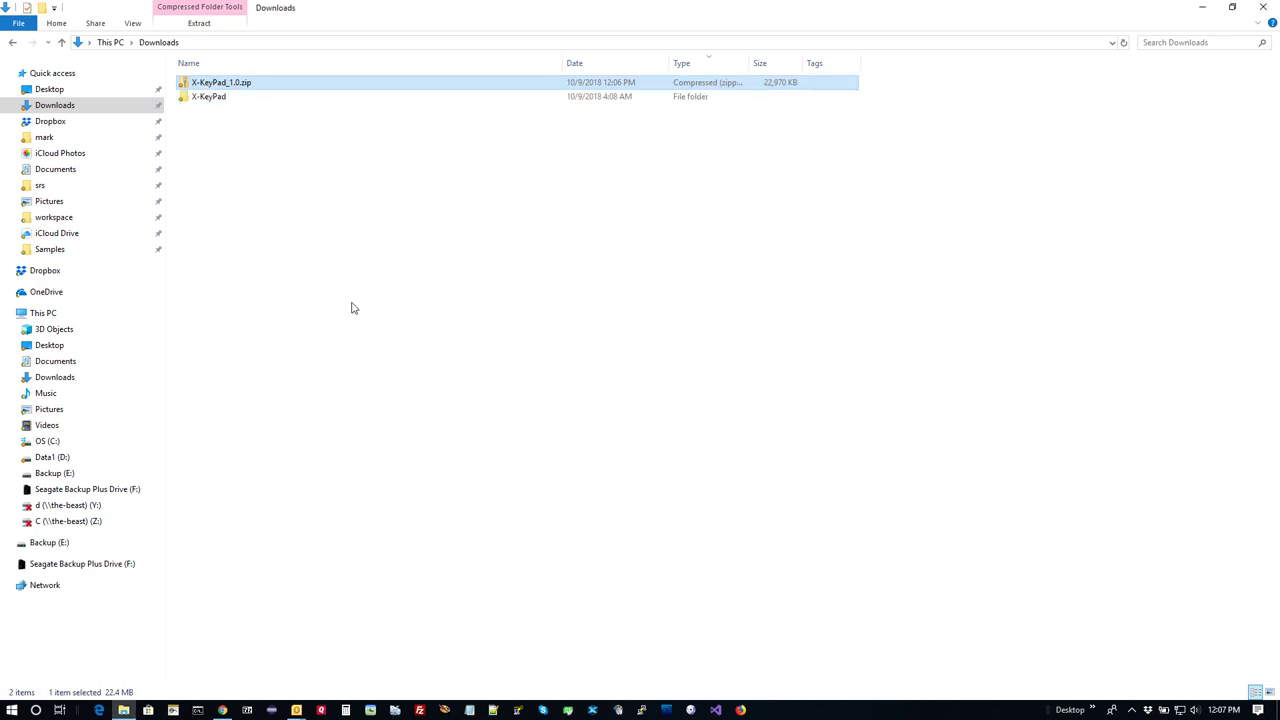
Copy the extracted X-KeyPad folder and switch to the Data1 (D:) drive.
{"action": "left_click", "coordinate": [234, 99]}
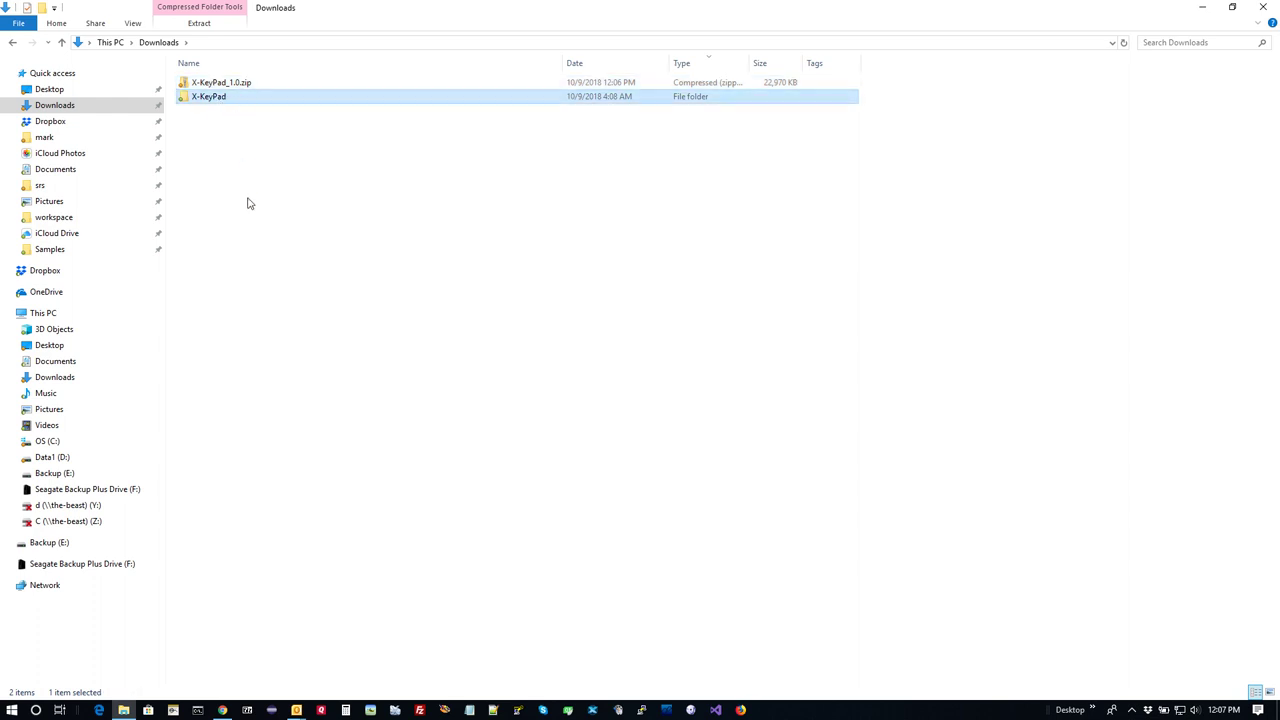
{"action": "right_click", "coordinate": [248, 100]}
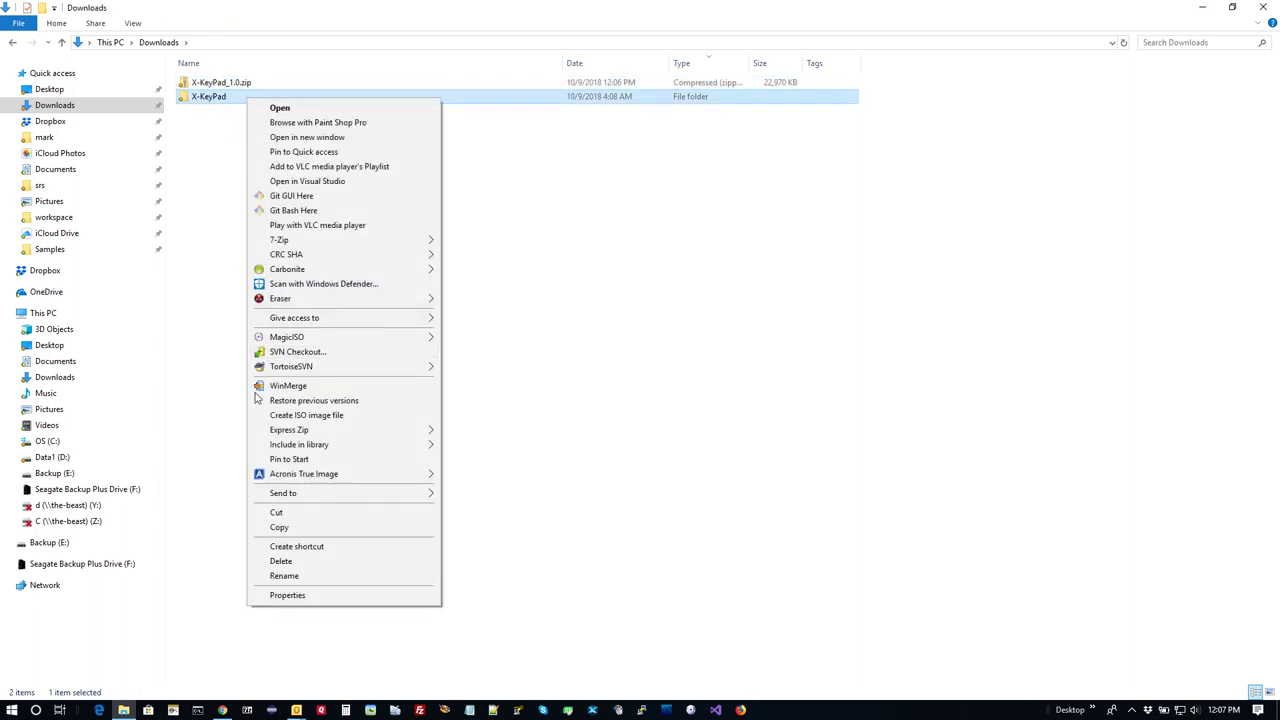
{"action": "left_click", "coordinate": [278, 527]}
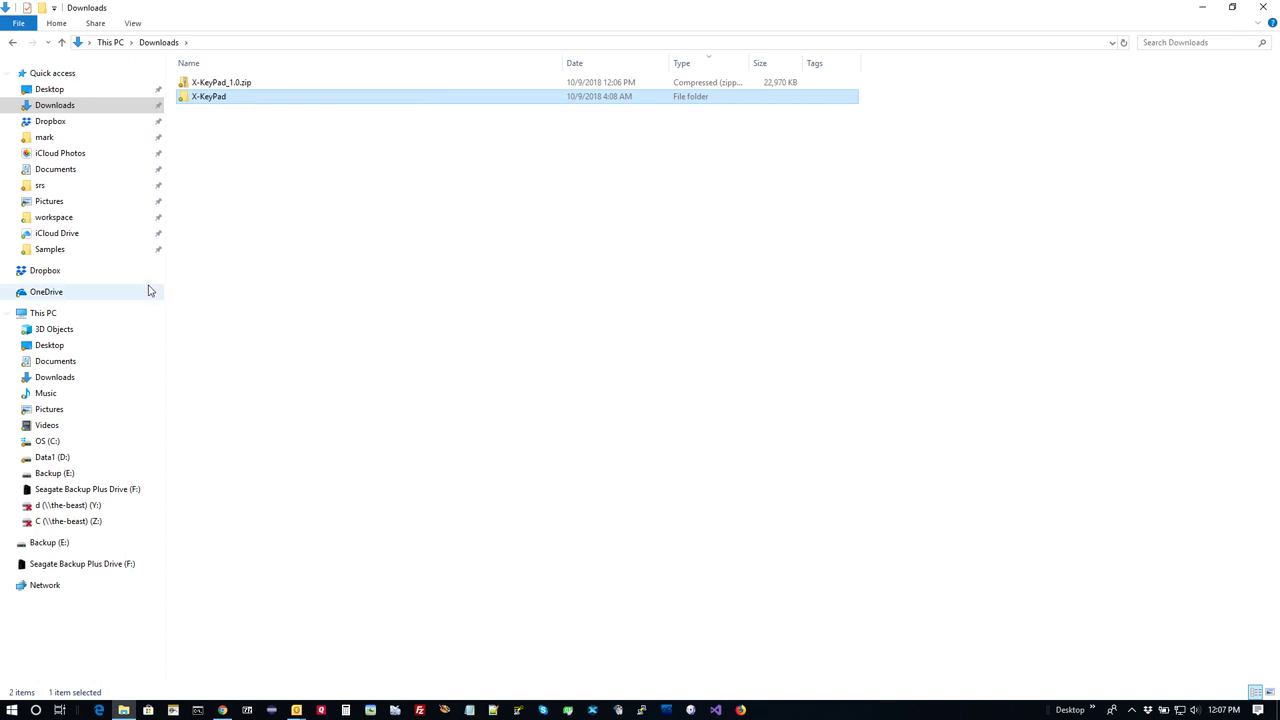
{"action": "left_click", "coordinate": [50, 457]}
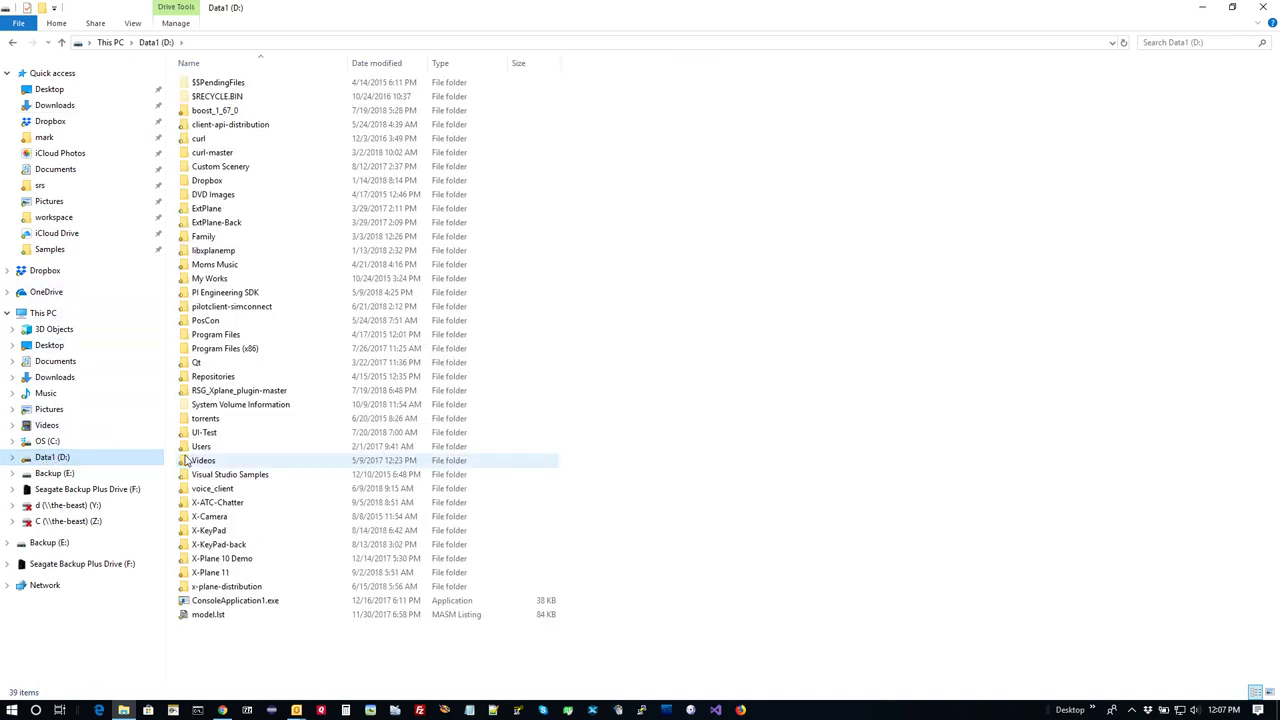
Paste the copied X-KeyPad folder into D:\X-Plane 11\Resources\plugins.
{"action": "double_click", "coordinate": [212, 574]}
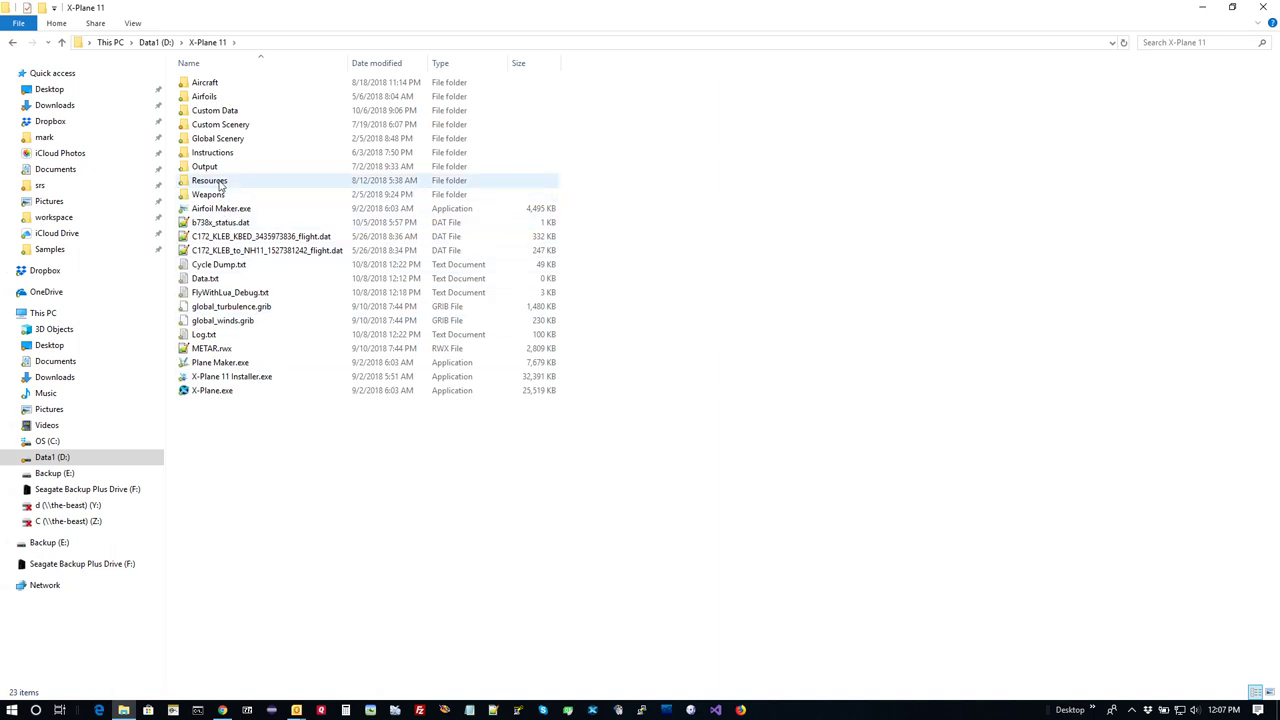
{"action": "double_click", "coordinate": [221, 184]}
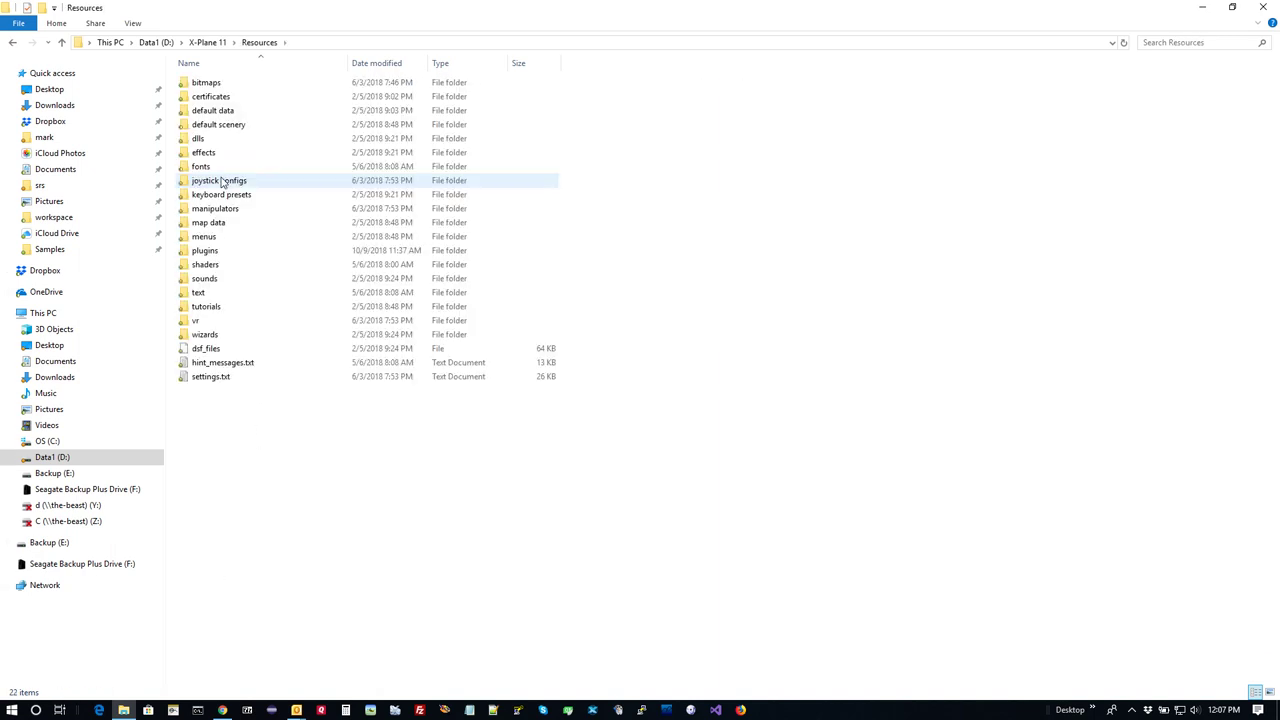
{"action": "double_click", "coordinate": [222, 252]}
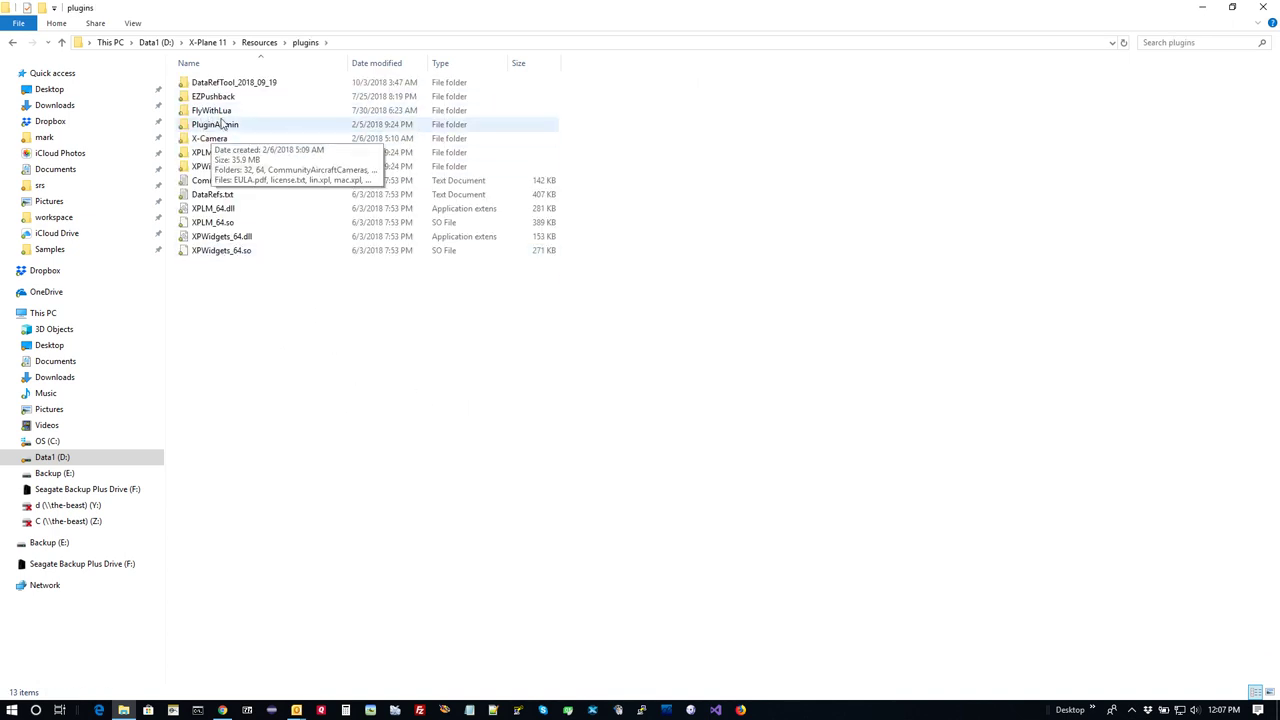
{"action": "right_click", "coordinate": [641, 311]}
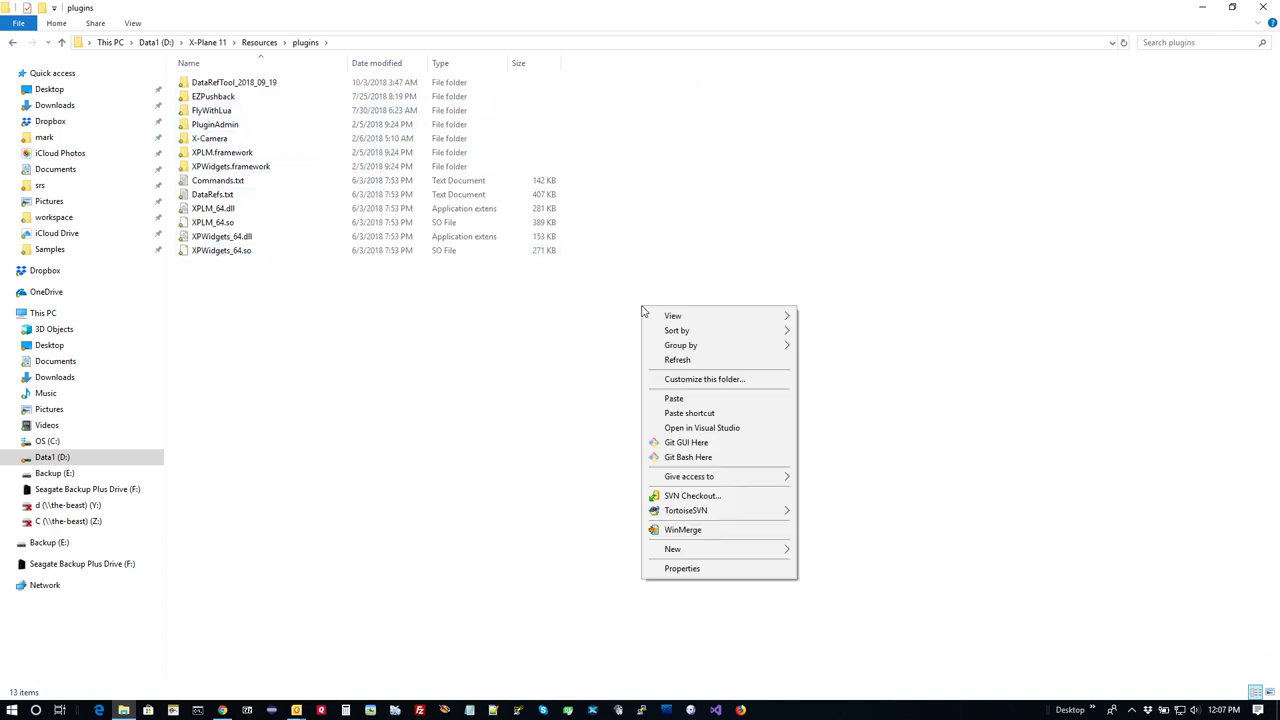
{"action": "left_click", "coordinate": [687, 401]}
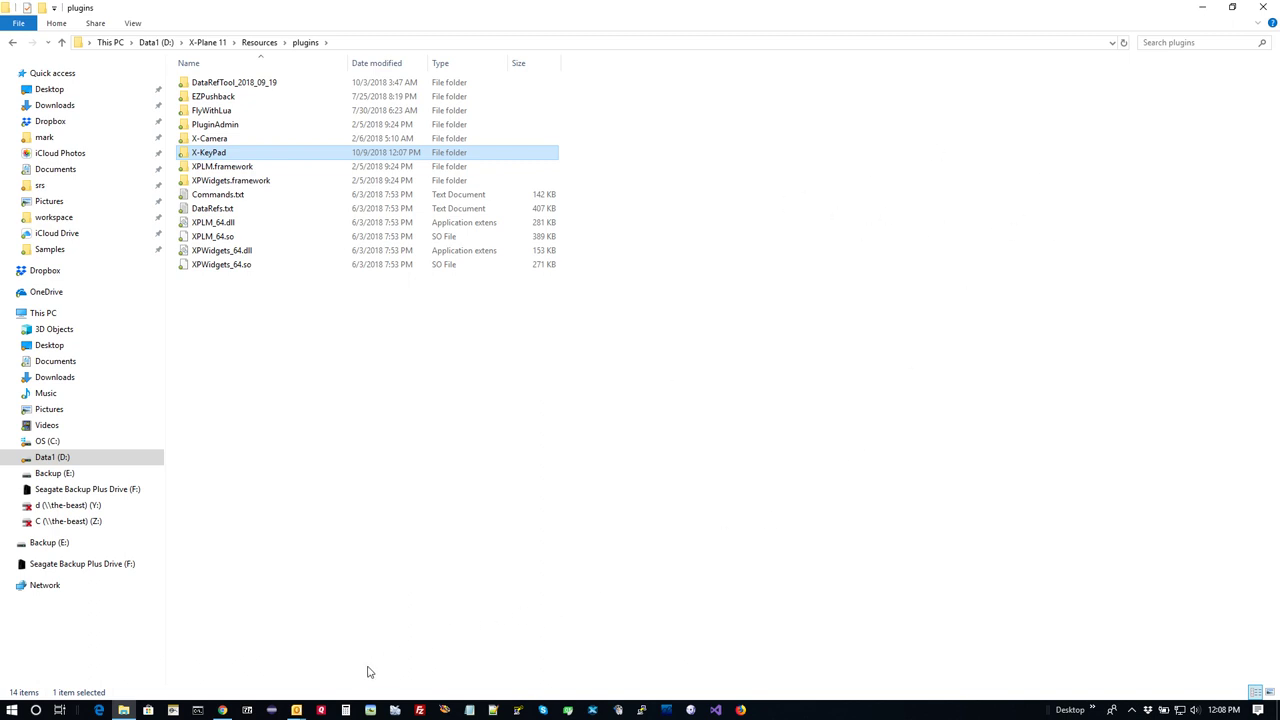
Return to Chrome and bring the 'Your X-KeyPad 1.x License Key' email into view.
{"action": "left_click", "coordinate": [223, 710]}
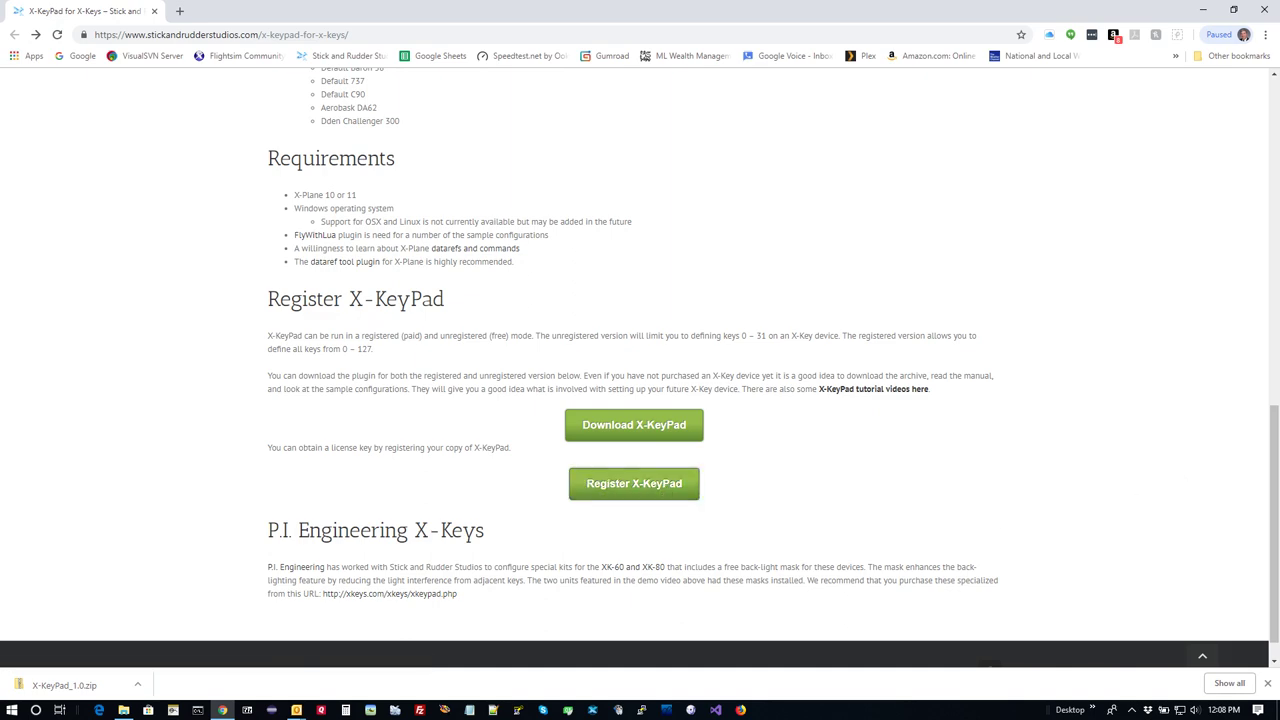
{"action": "left_click_drag", "start_coordinate": [1279, 230], "coordinate": [461, 91]}
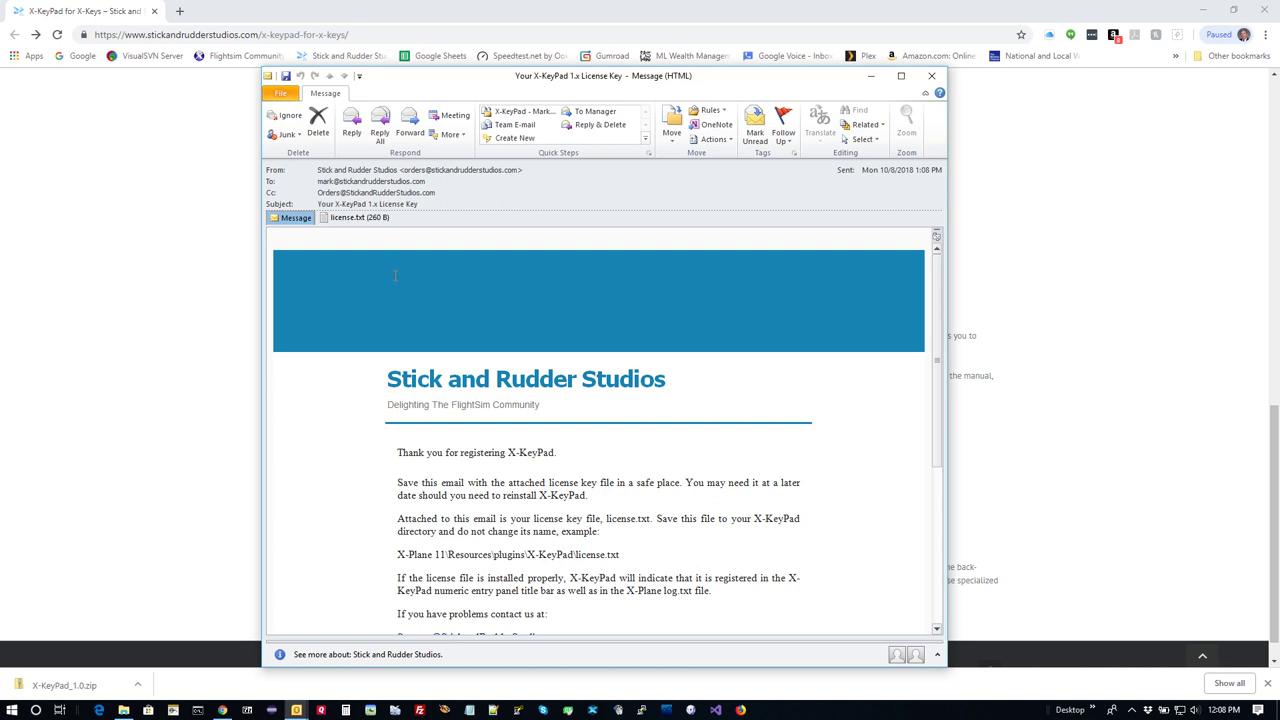
View the key in the license.txt attachment in Notepad, close it, and bring up the attachment's options.
{"action": "double_click", "coordinate": [350, 220]}
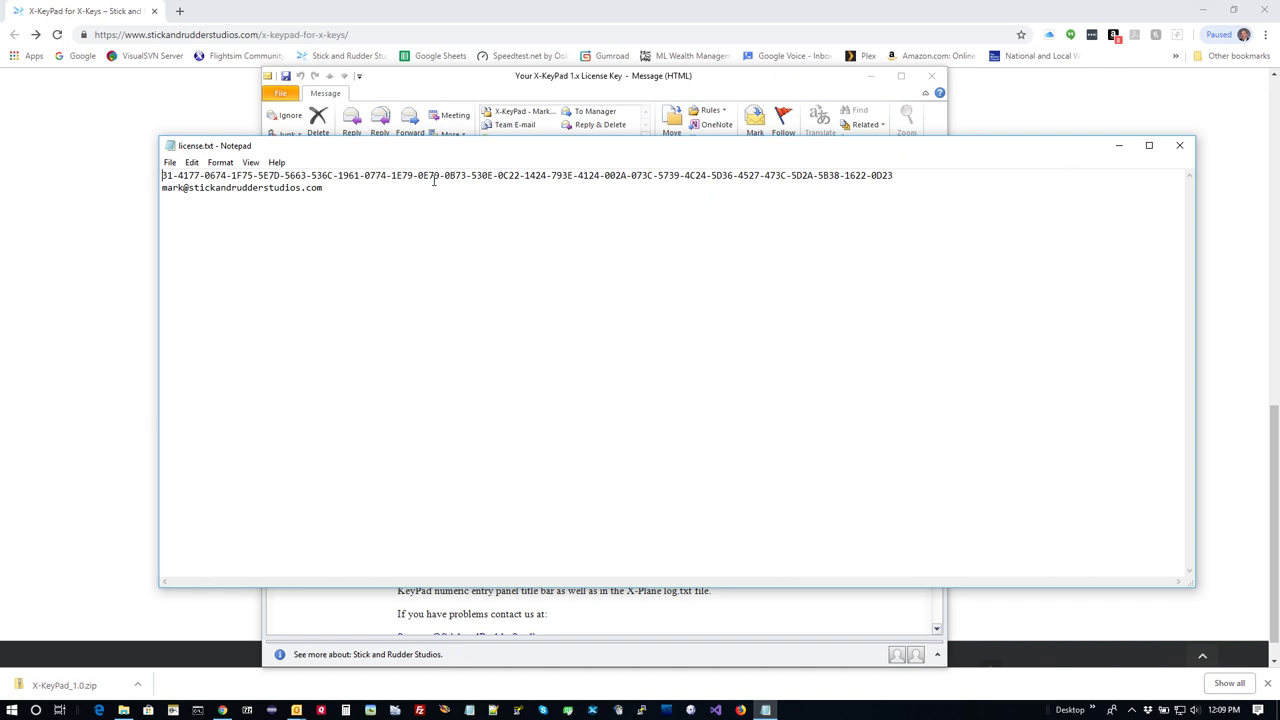
{"action": "left_click", "coordinate": [1176, 148]}
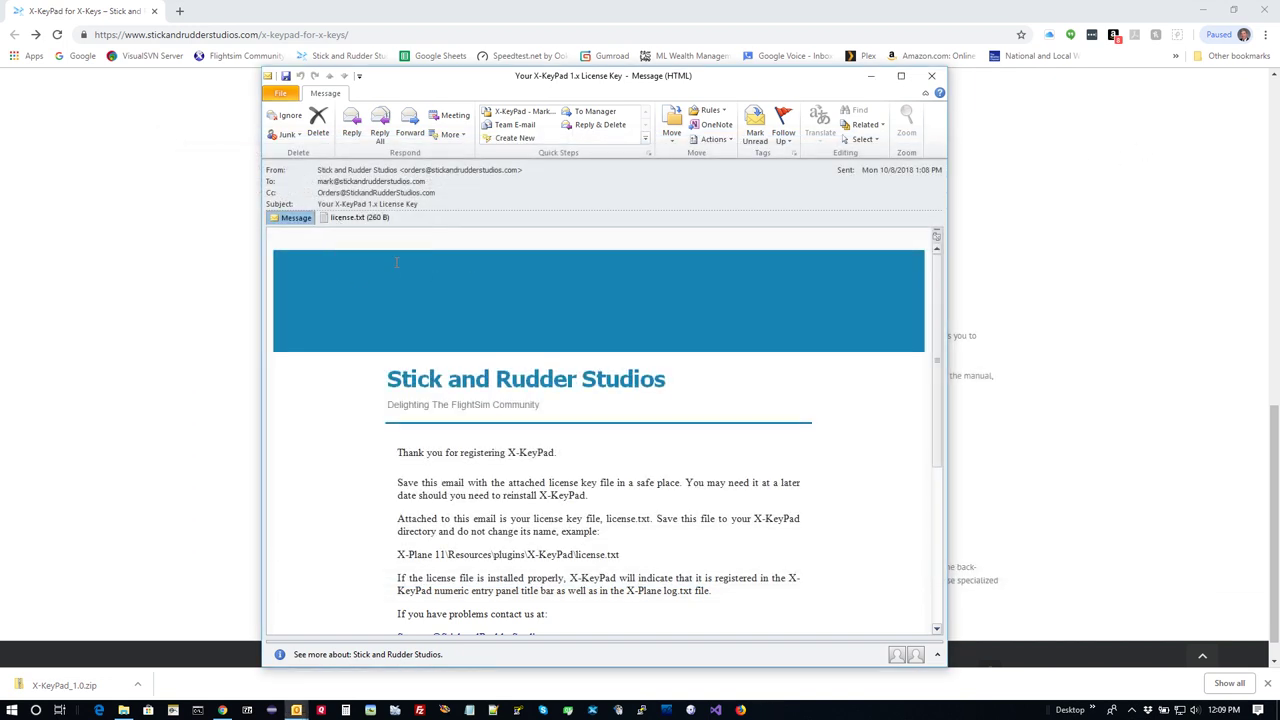
{"action": "right_click", "coordinate": [347, 220]}
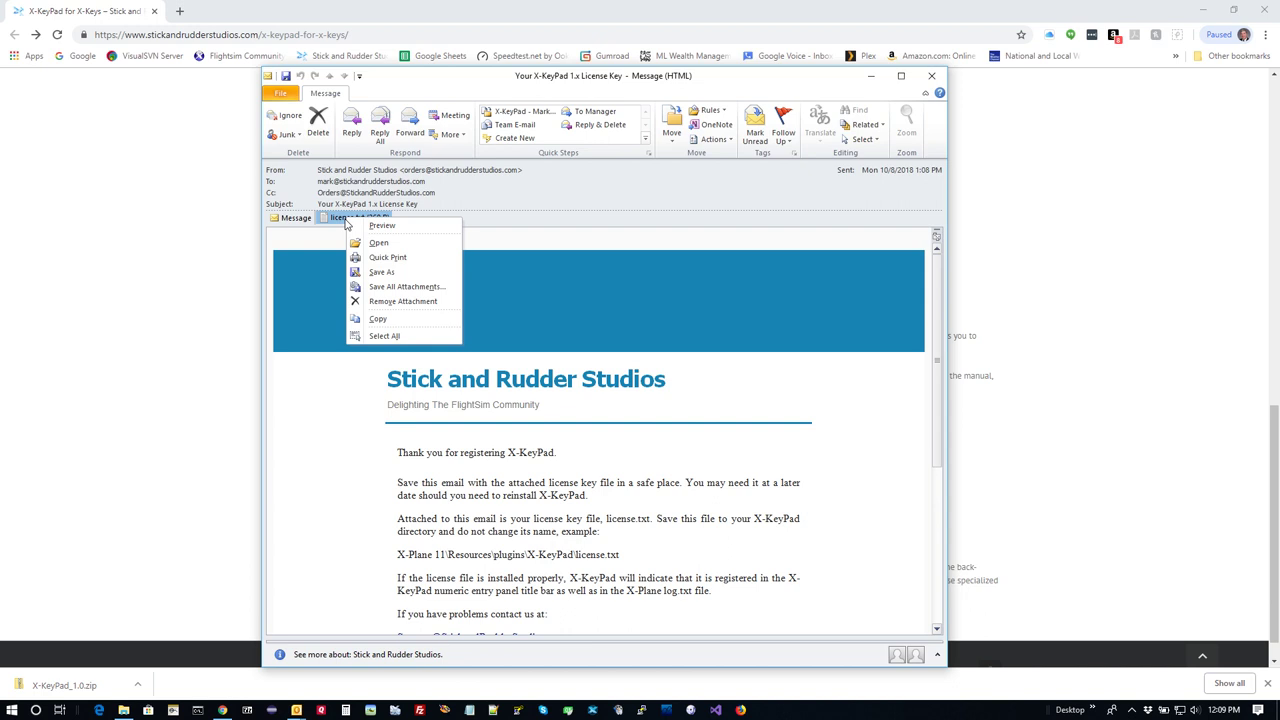
Save license.txt into D:\X-Plane 11\Resources\plugins\X-KeyPad and close the license email.
{"action": "left_click", "coordinate": [384, 272]}
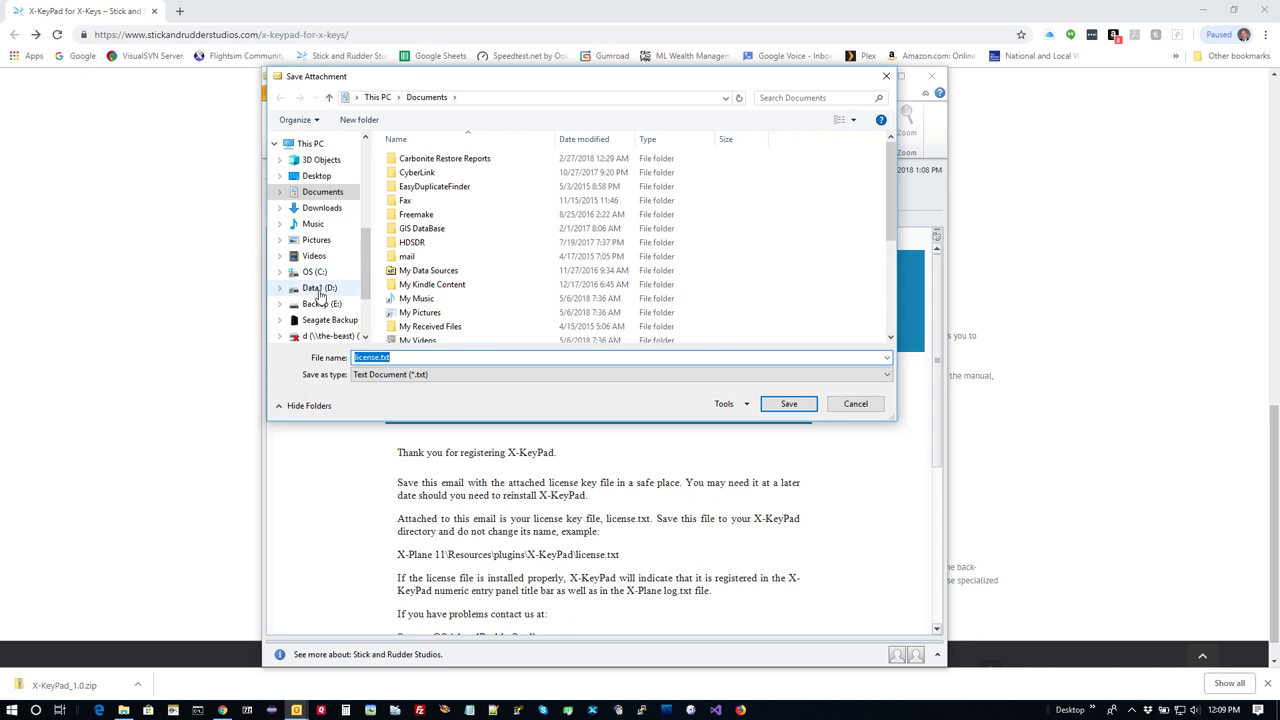
{"action": "left_click", "coordinate": [320, 288]}
{"action": "scroll", "coordinate": [519, 288], "scroll_direction": "down", "scroll_amount": 5}
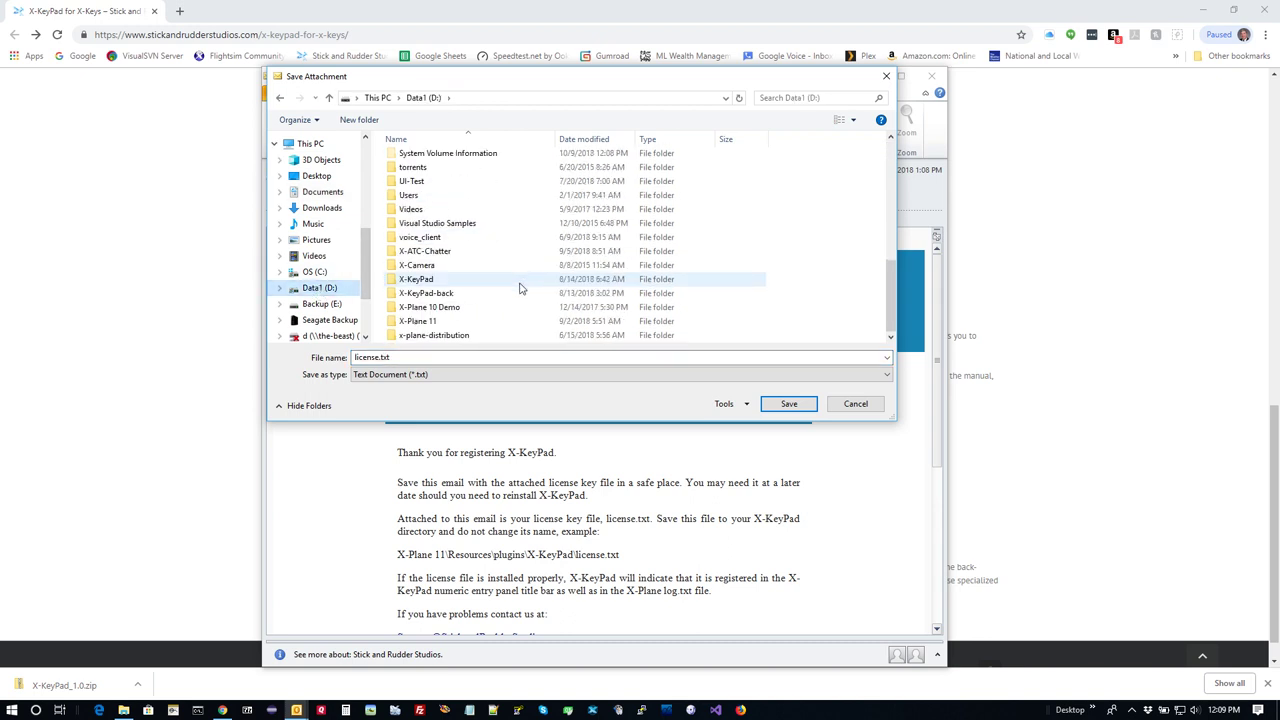
{"action": "double_click", "coordinate": [420, 321]}
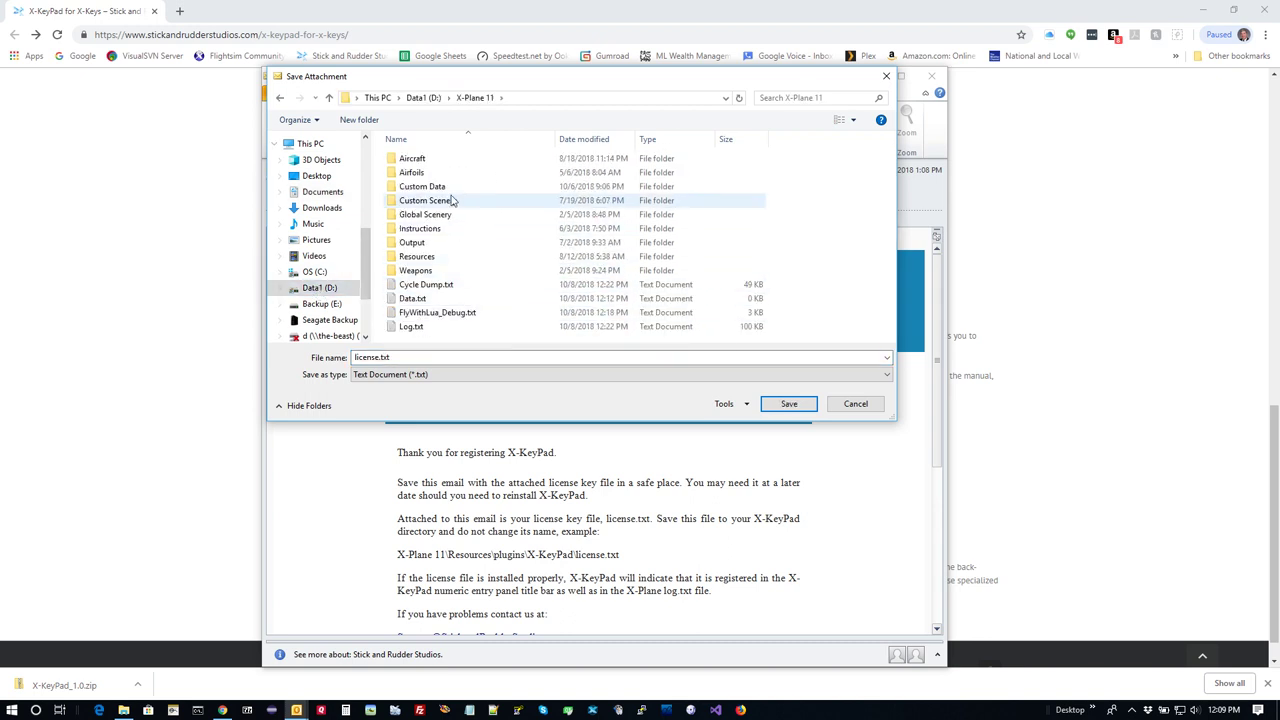
{"action": "double_click", "coordinate": [424, 258]}
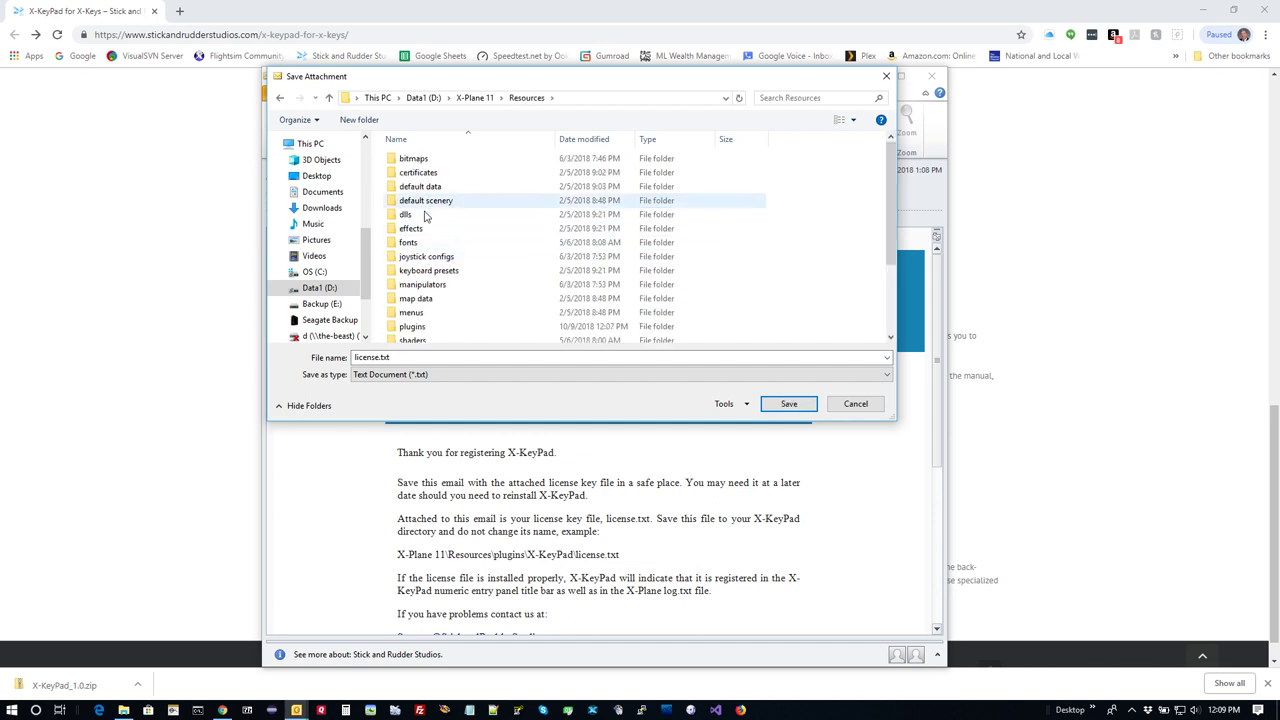
{"action": "double_click", "coordinate": [413, 327]}
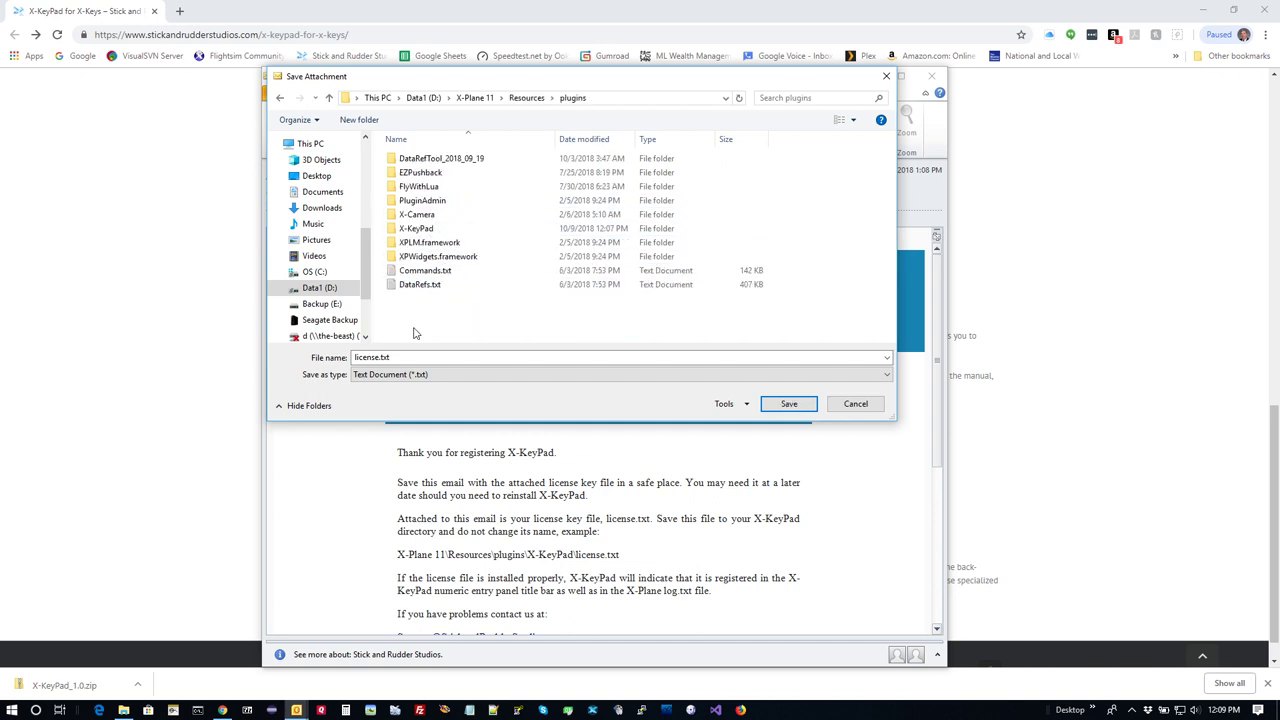
{"action": "double_click", "coordinate": [424, 230]}
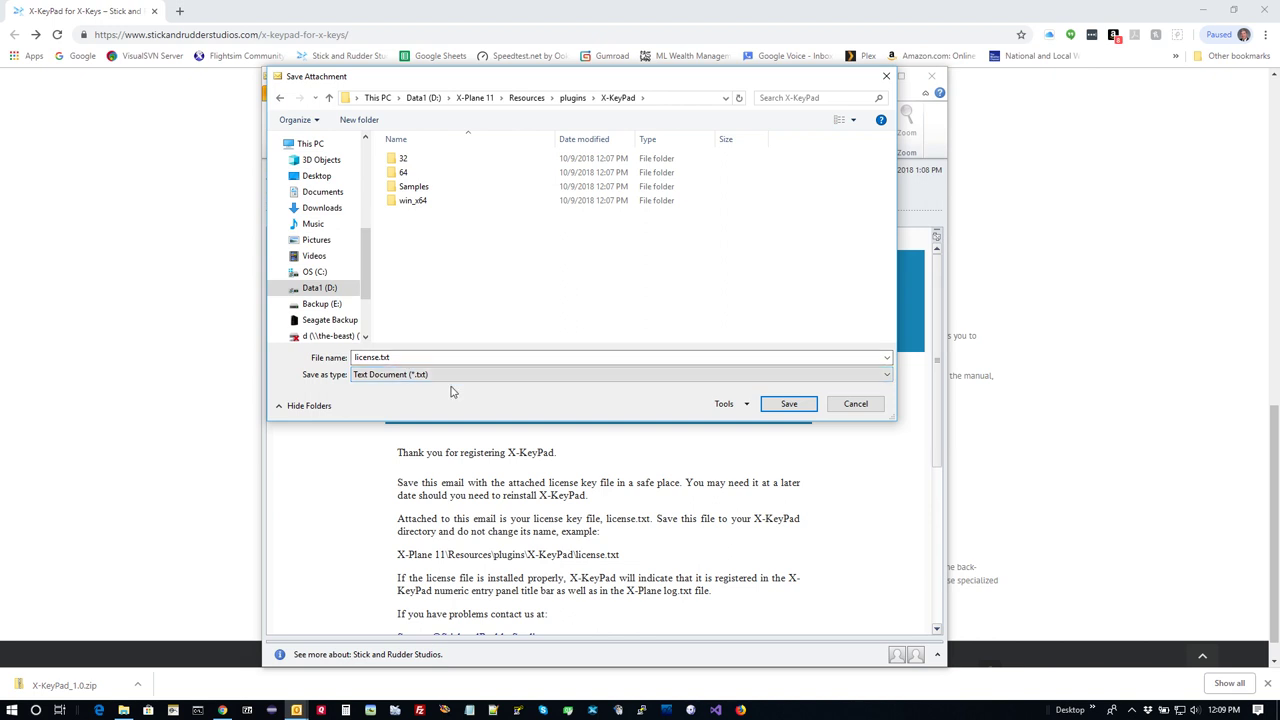
{"action": "left_click", "coordinate": [788, 403]}
{"action": "left_click", "coordinate": [940, 80]}
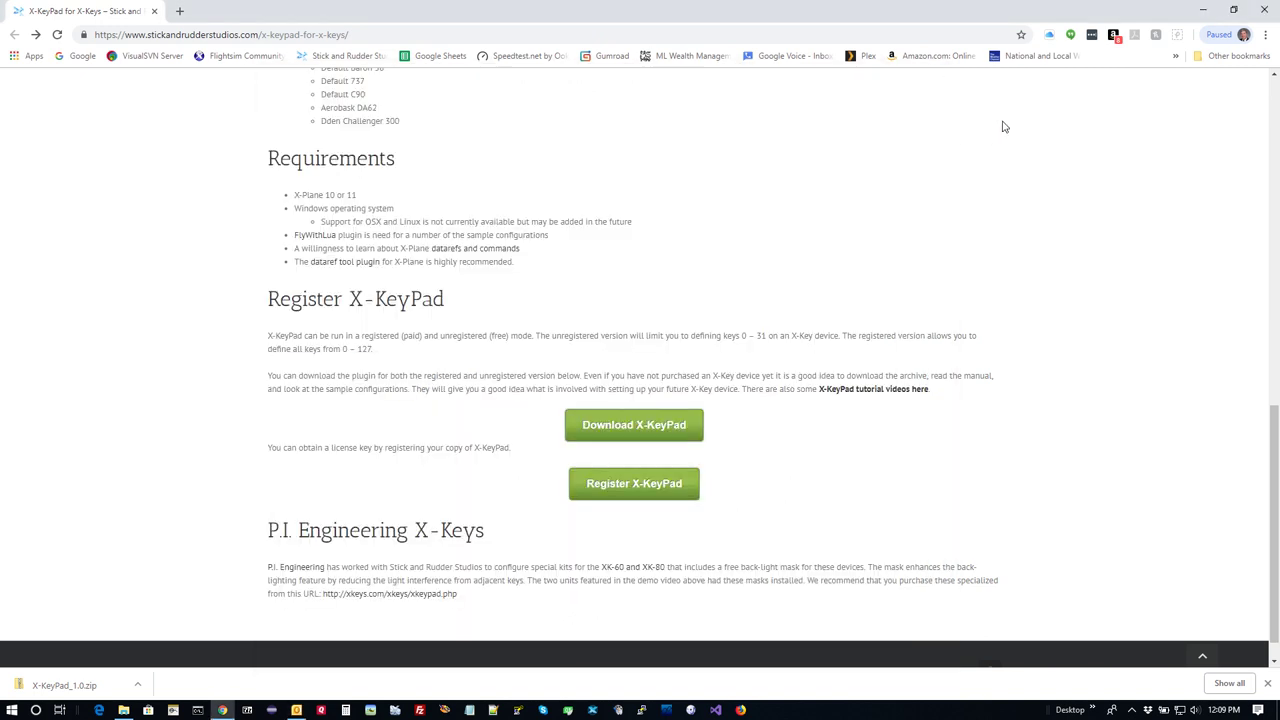
Close Chrome, review the X-KeyPad plugin folder contents such as win_x64, and enter Samples.
{"action": "left_click", "coordinate": [1265, 12]}
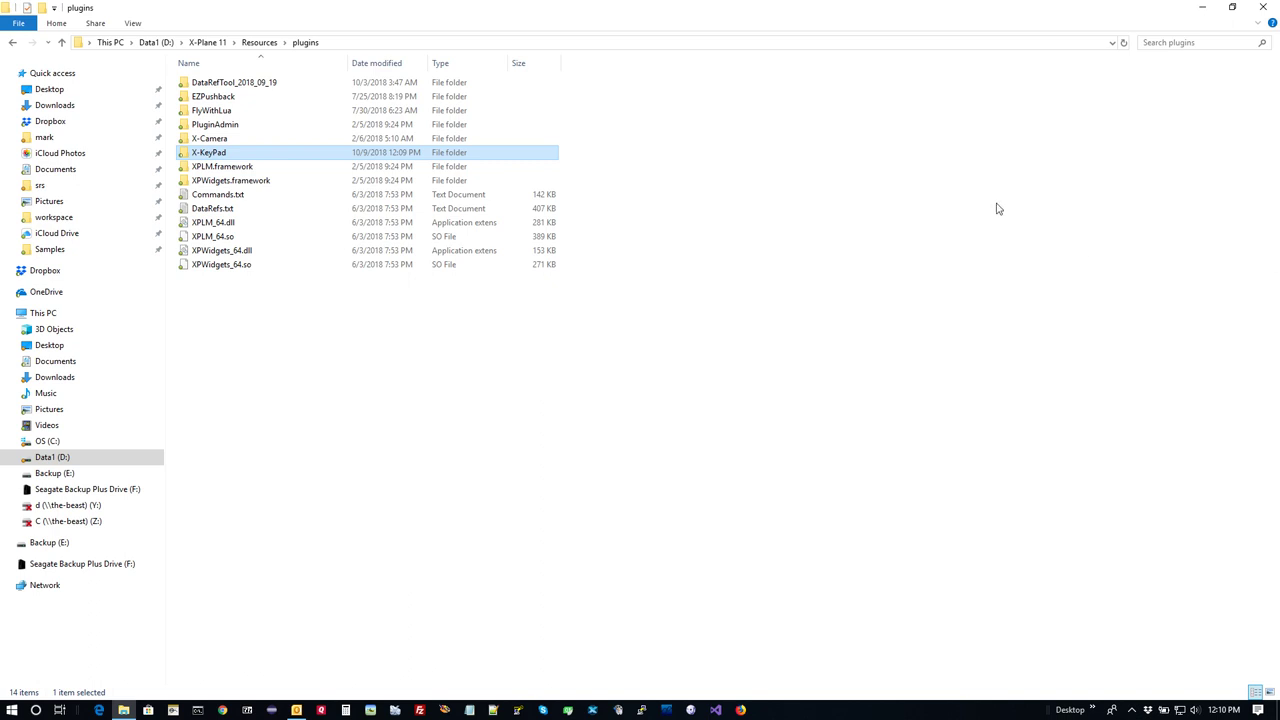
{"action": "double_click", "coordinate": [227, 155]}
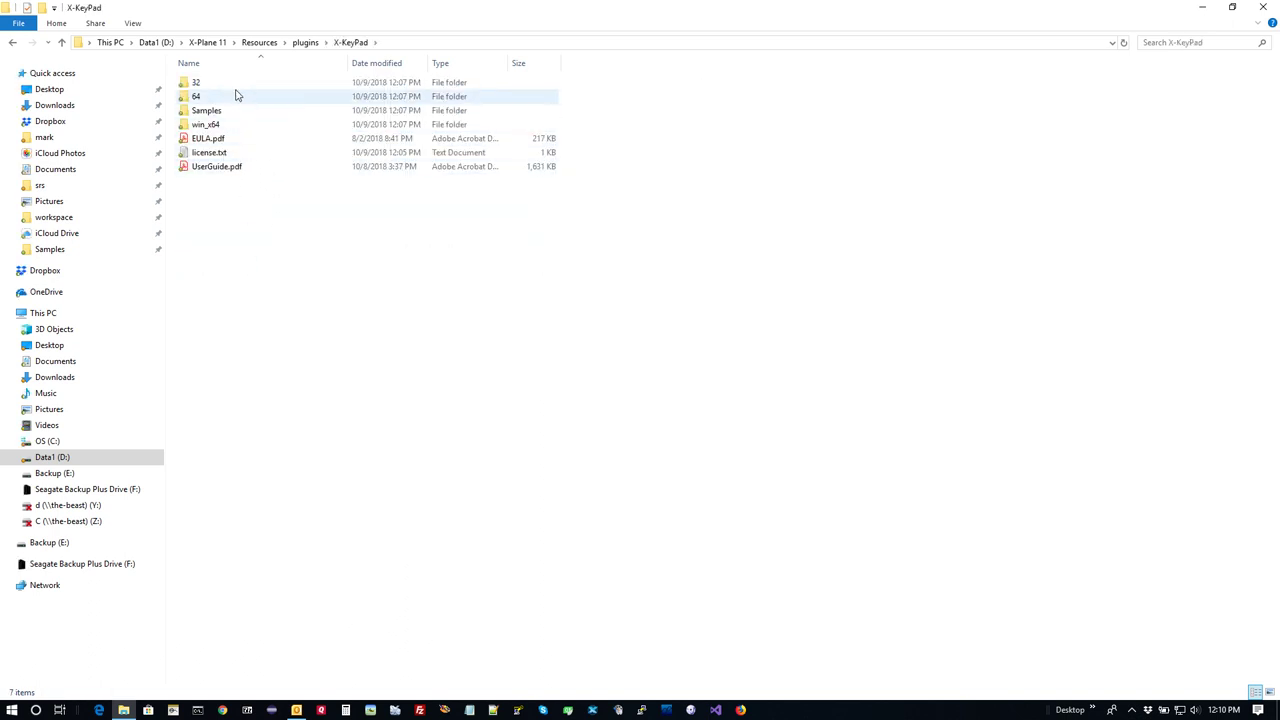
{"action": "left_click_drag", "start_coordinate": [237, 95], "coordinate": [214, 91]}
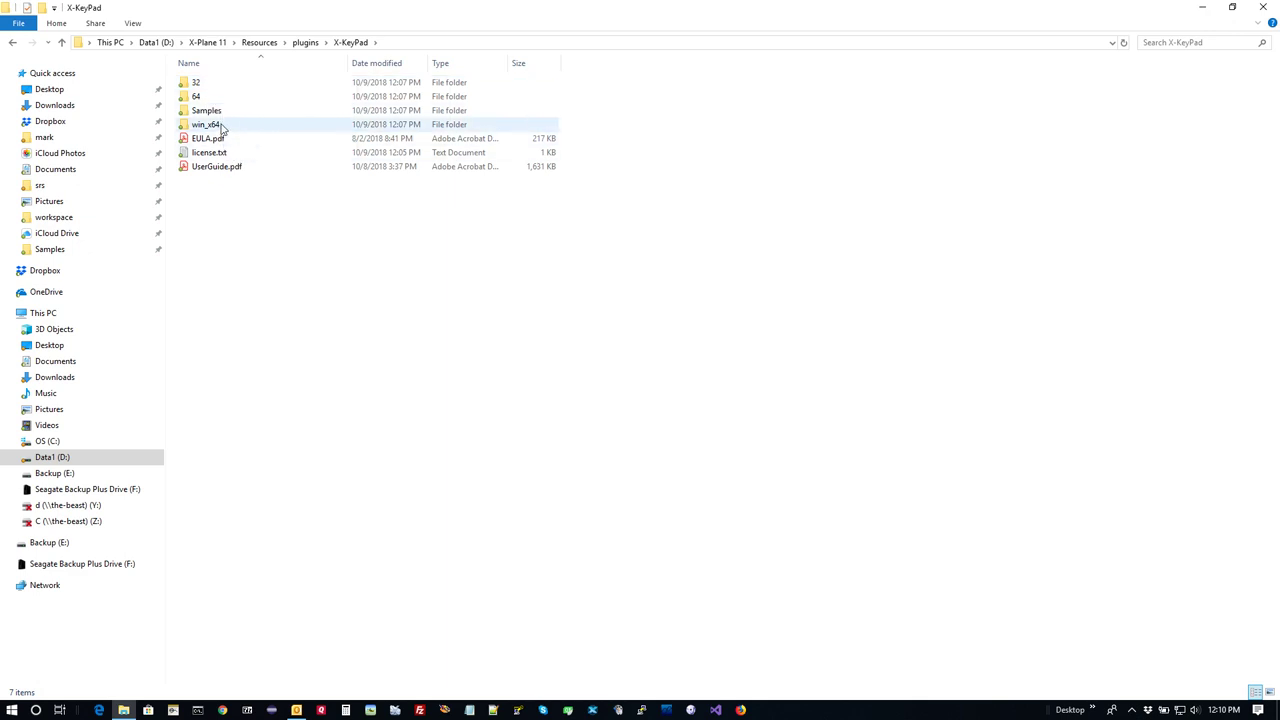
{"action": "left_click", "coordinate": [222, 127]}
{"action": "left_click", "coordinate": [292, 312]}
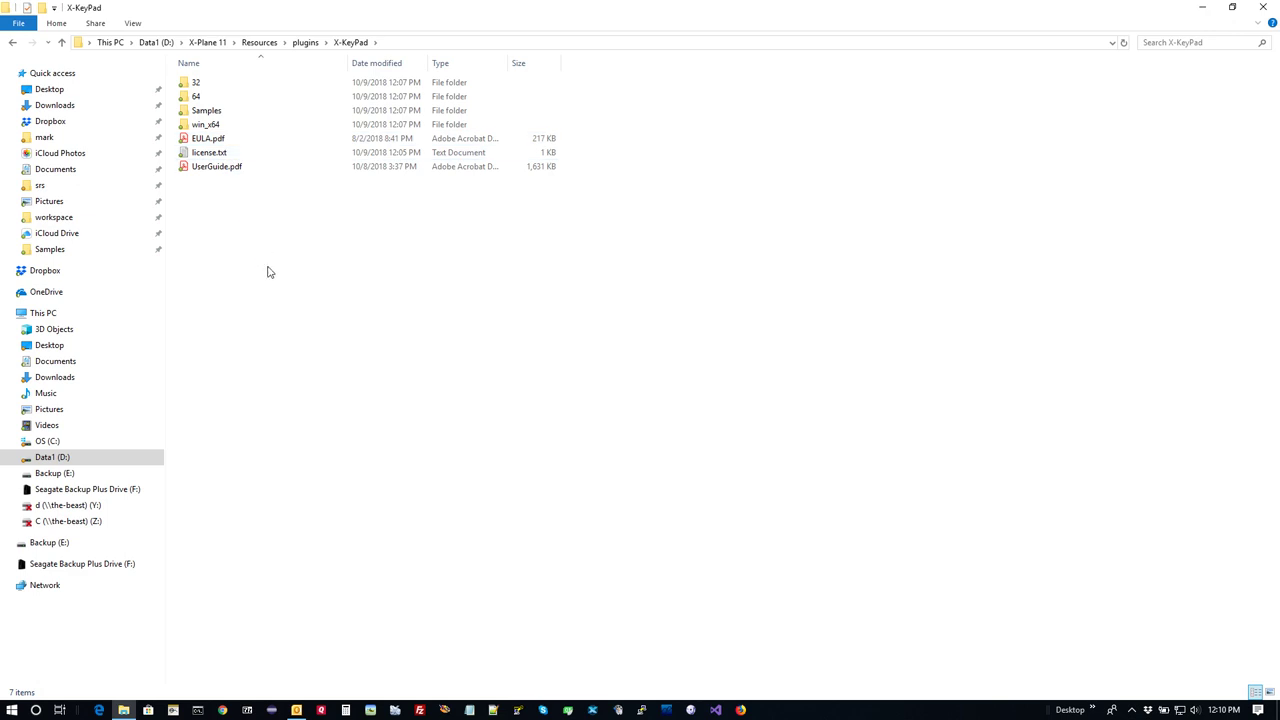
{"action": "double_click", "coordinate": [213, 112]}
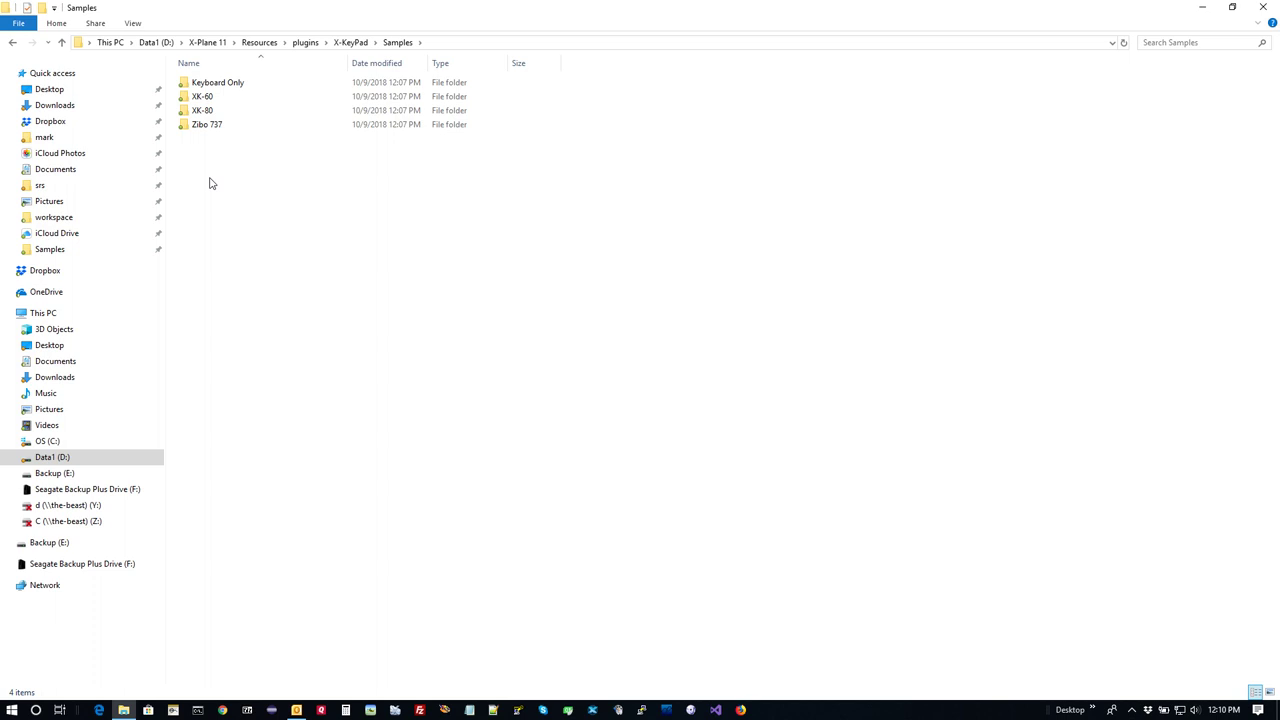
Open the XK-80 sample folder.
{"action": "double_click", "coordinate": [199, 112]}
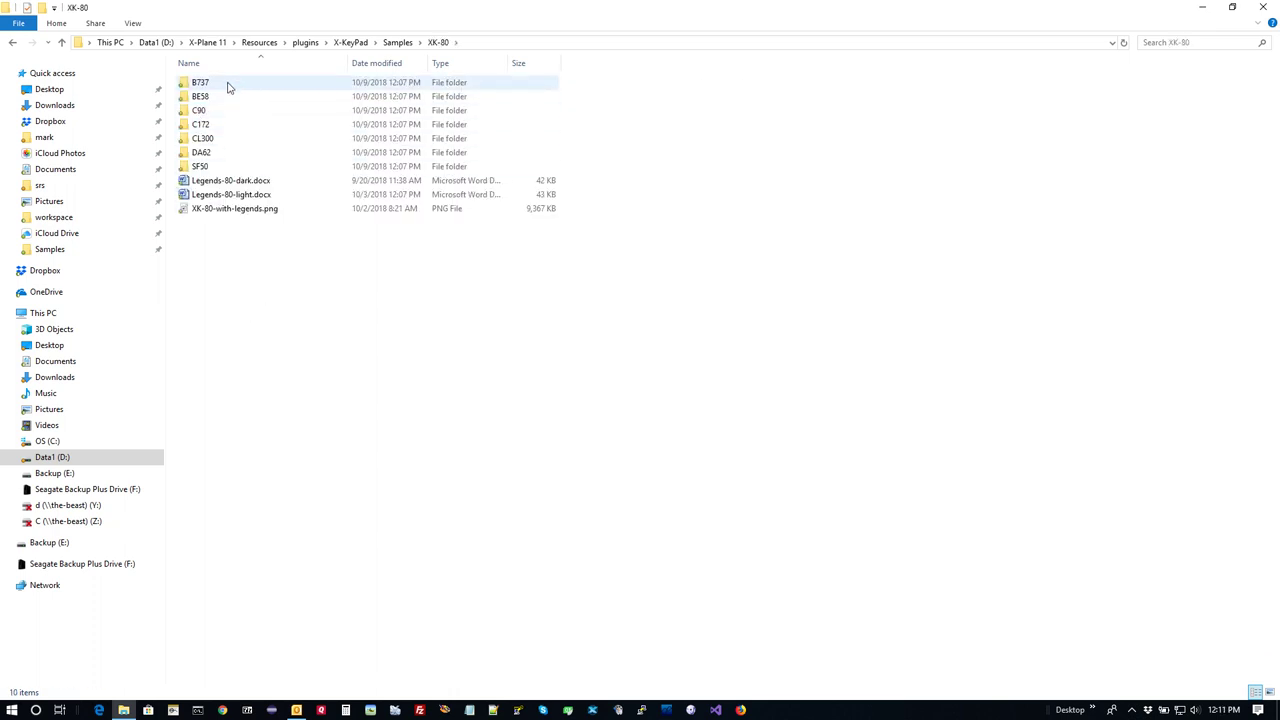
Select the XK-80-with-legends.png image in the XK-80 folder.
{"action": "mouse_move", "coordinate": [228, 88]}
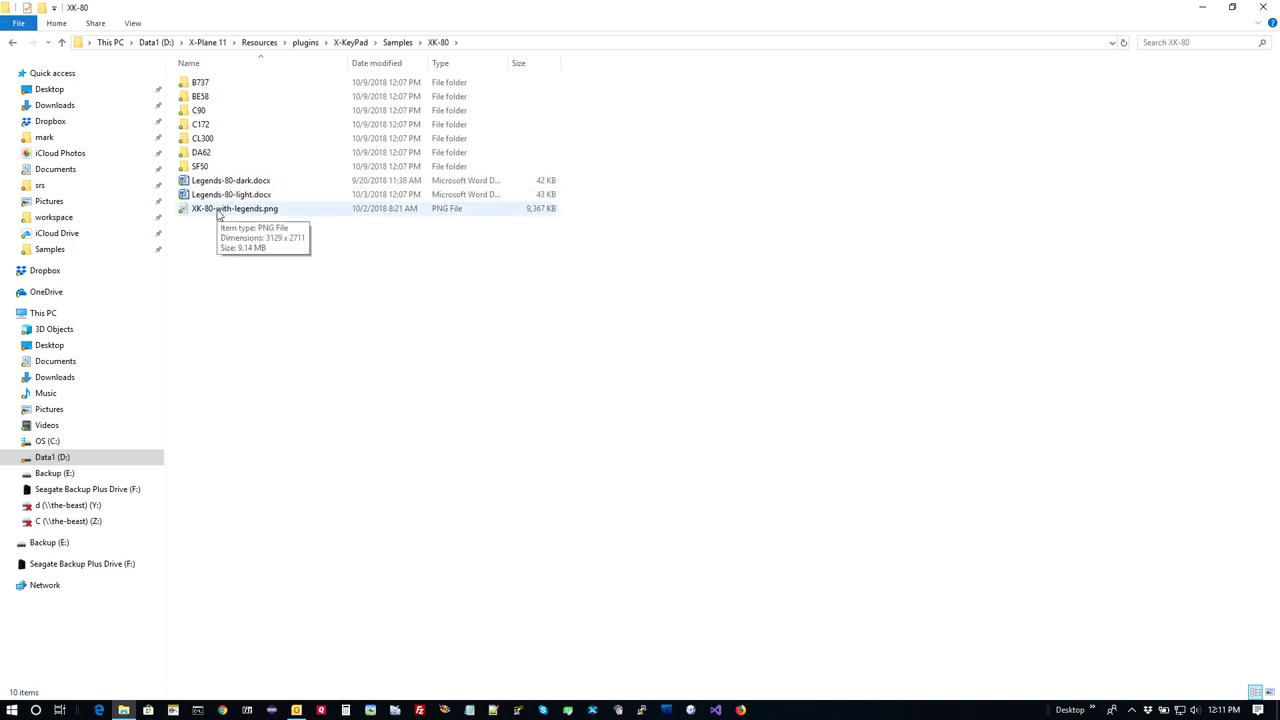
{"action": "left_click", "coordinate": [218, 210]}
View XK-80-with-legends.png full-screen in Photos, then close it.
{"action": "right_click", "coordinate": [216, 210]}
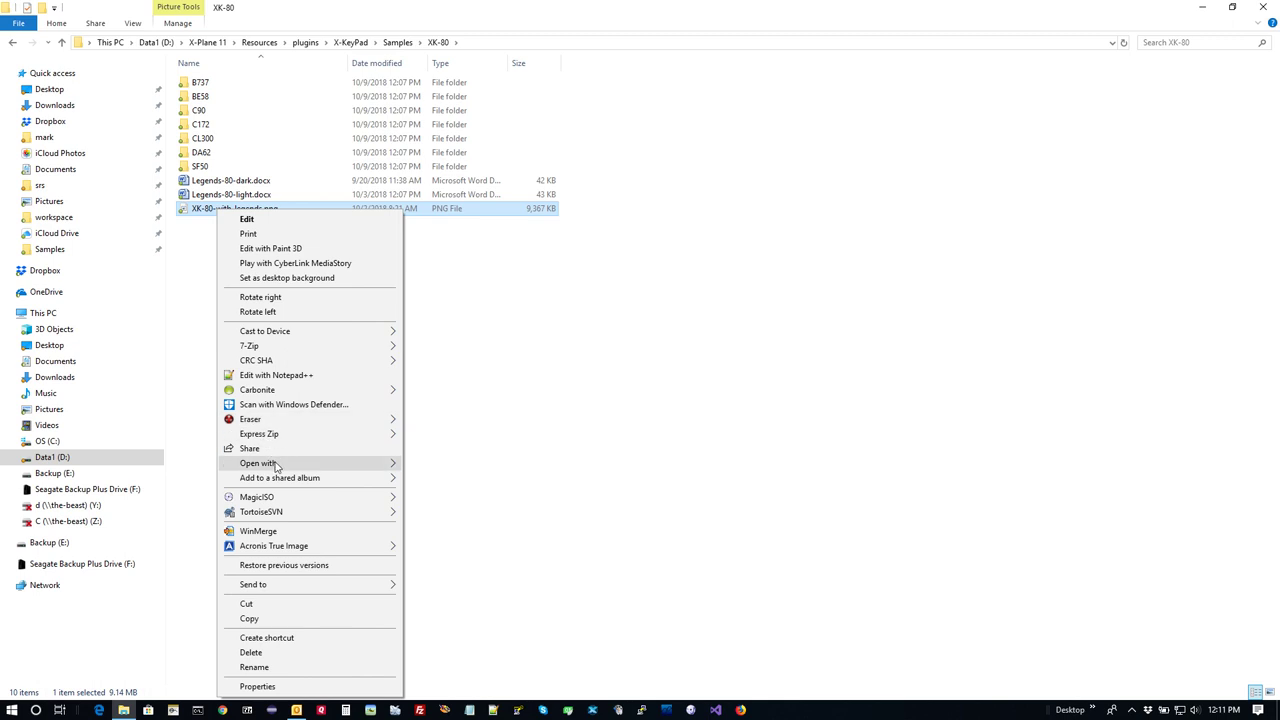
{"action": "mouse_move", "coordinate": [278, 465]}
{"action": "left_click", "coordinate": [436, 524]}
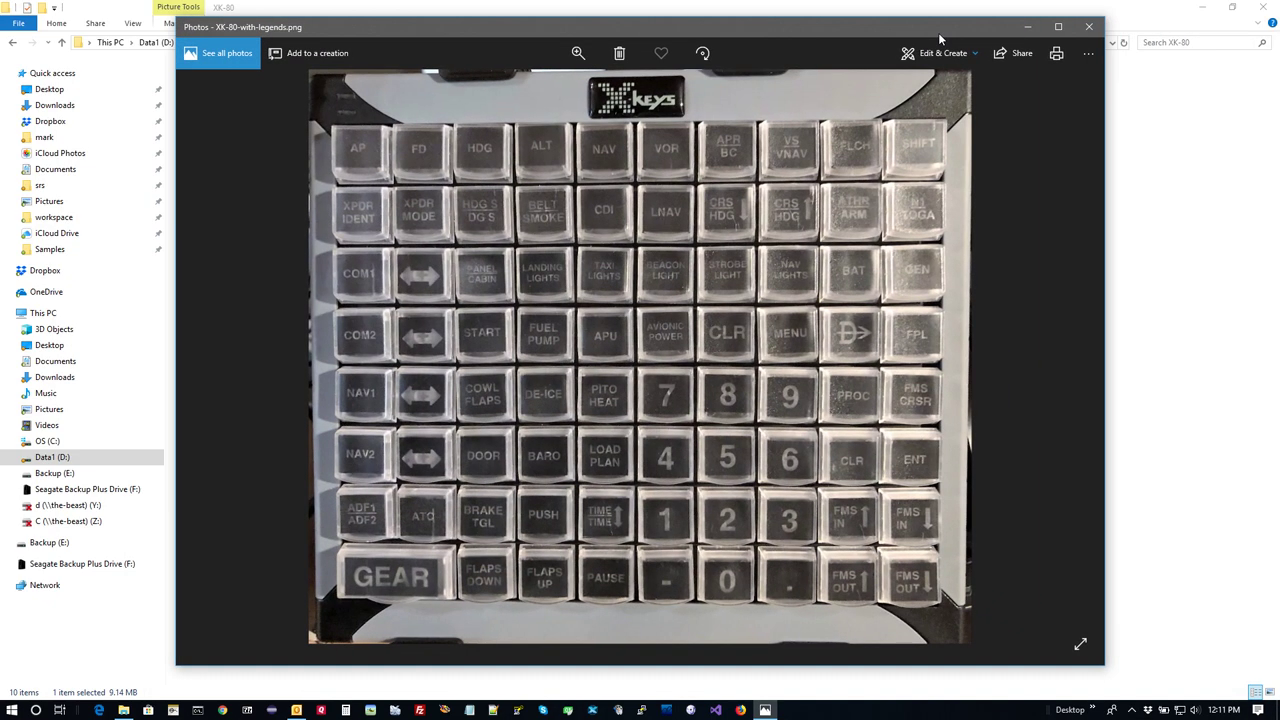
{"action": "left_click", "coordinate": [1058, 26]}
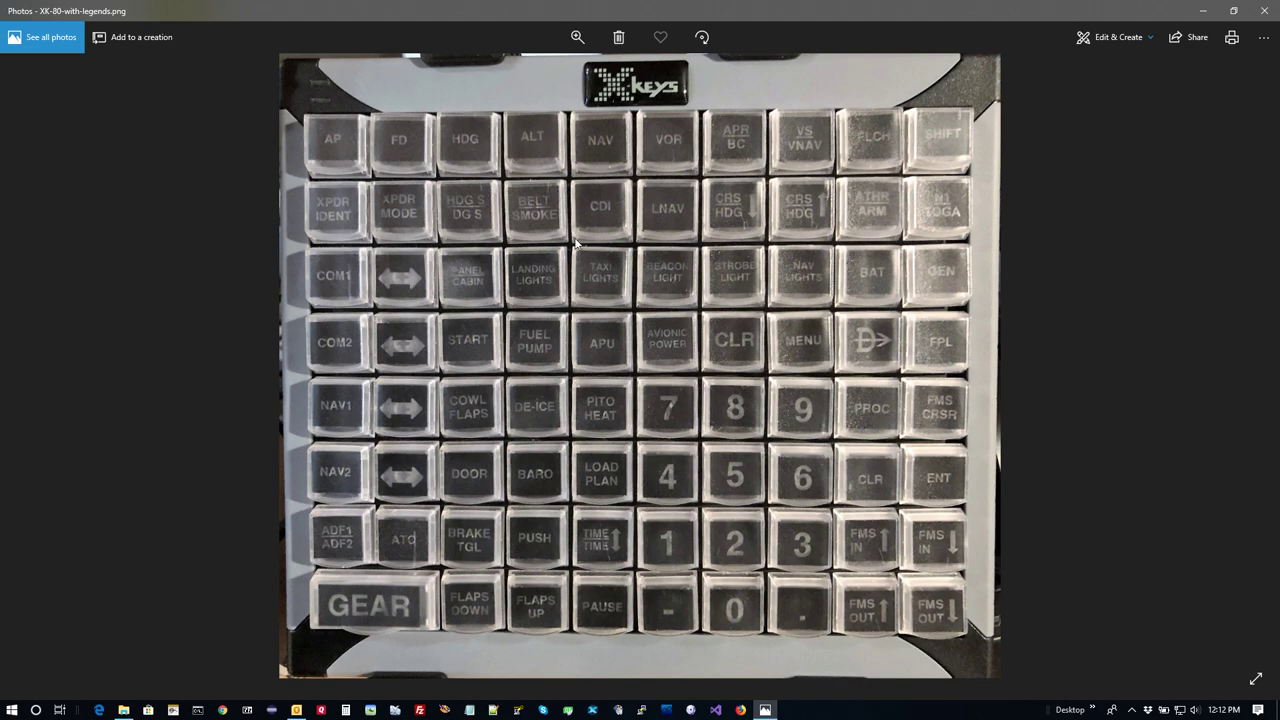
{"action": "left_click", "coordinate": [1264, 12]}
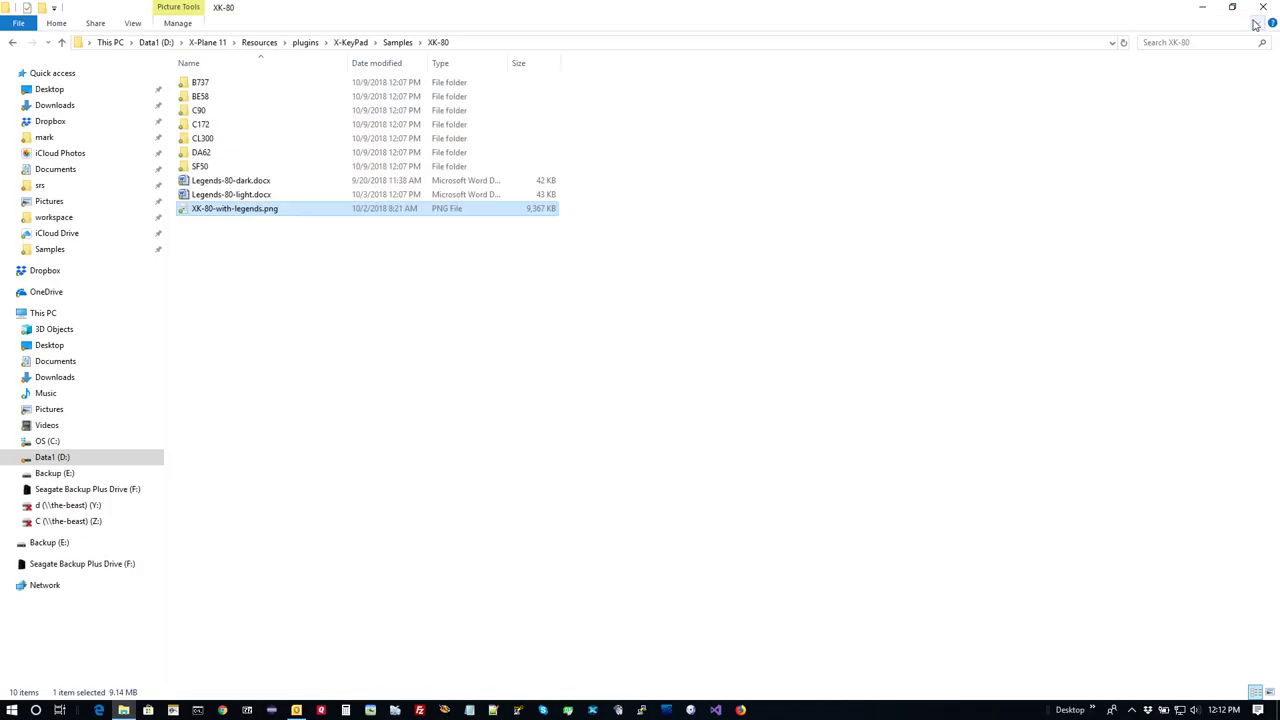
View the Legends-80-light.docx keypad legend grid full-screen in Word, then close it.
{"action": "double_click", "coordinate": [248, 196]}
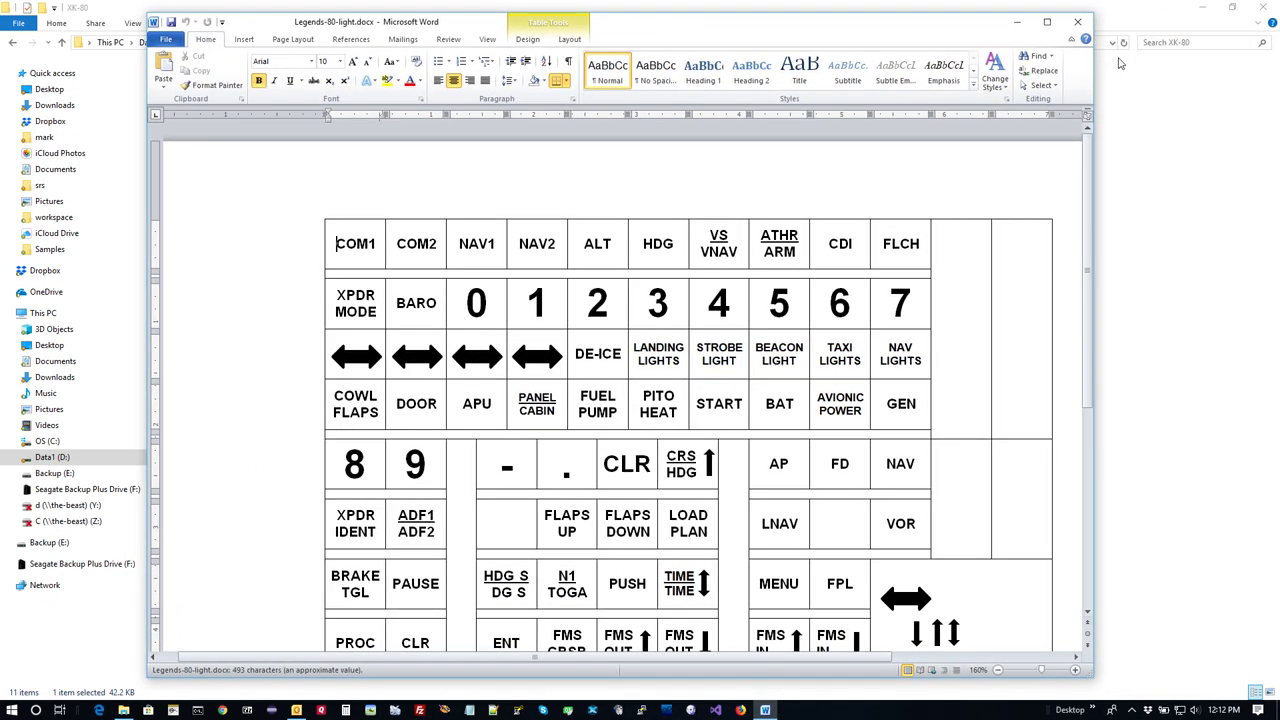
{"action": "left_click", "coordinate": [1047, 21]}
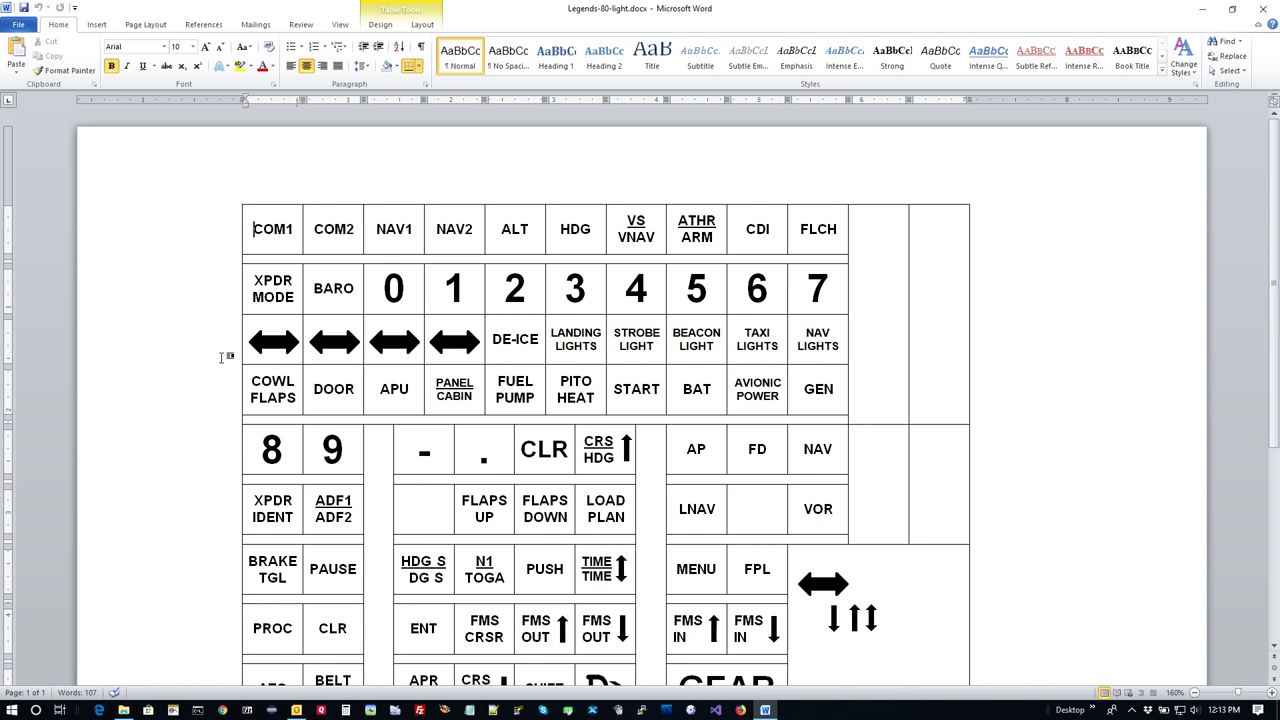
{"action": "left_click", "coordinate": [1263, 12]}
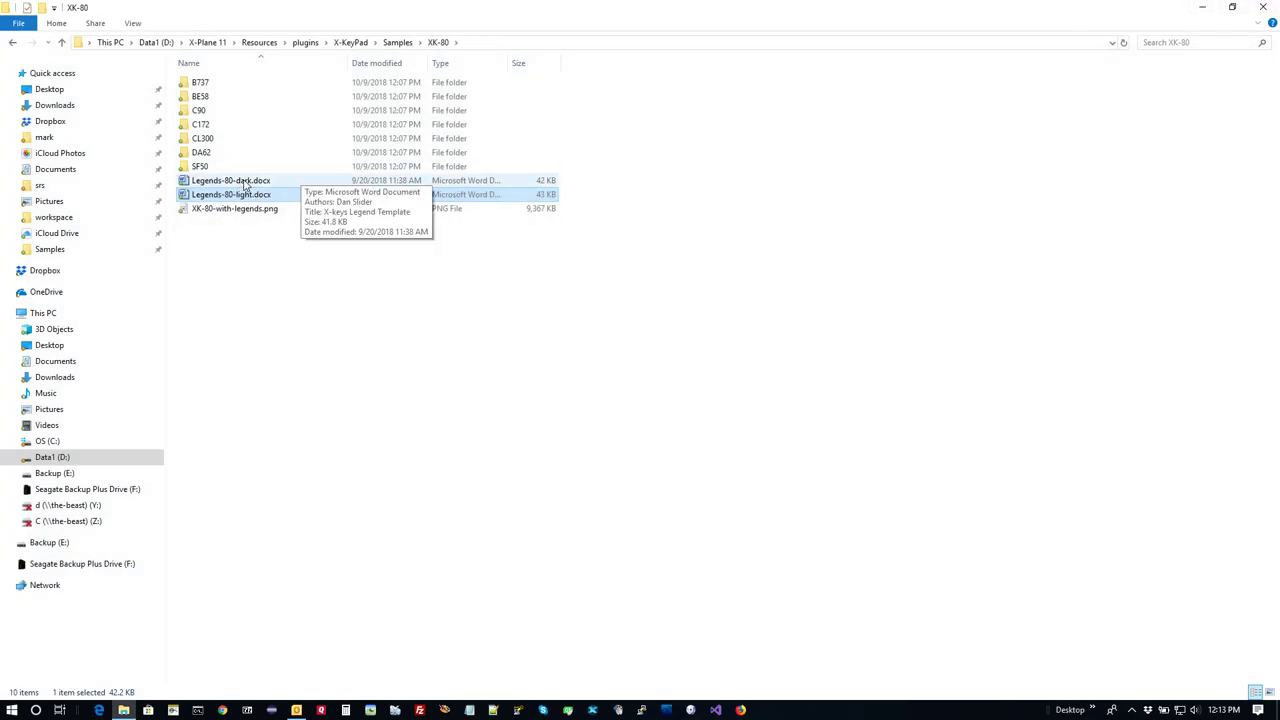
Open the Legends-80-dark.docx template in Word, scroll through its legends, and close it.
{"action": "double_click", "coordinate": [245, 182]}
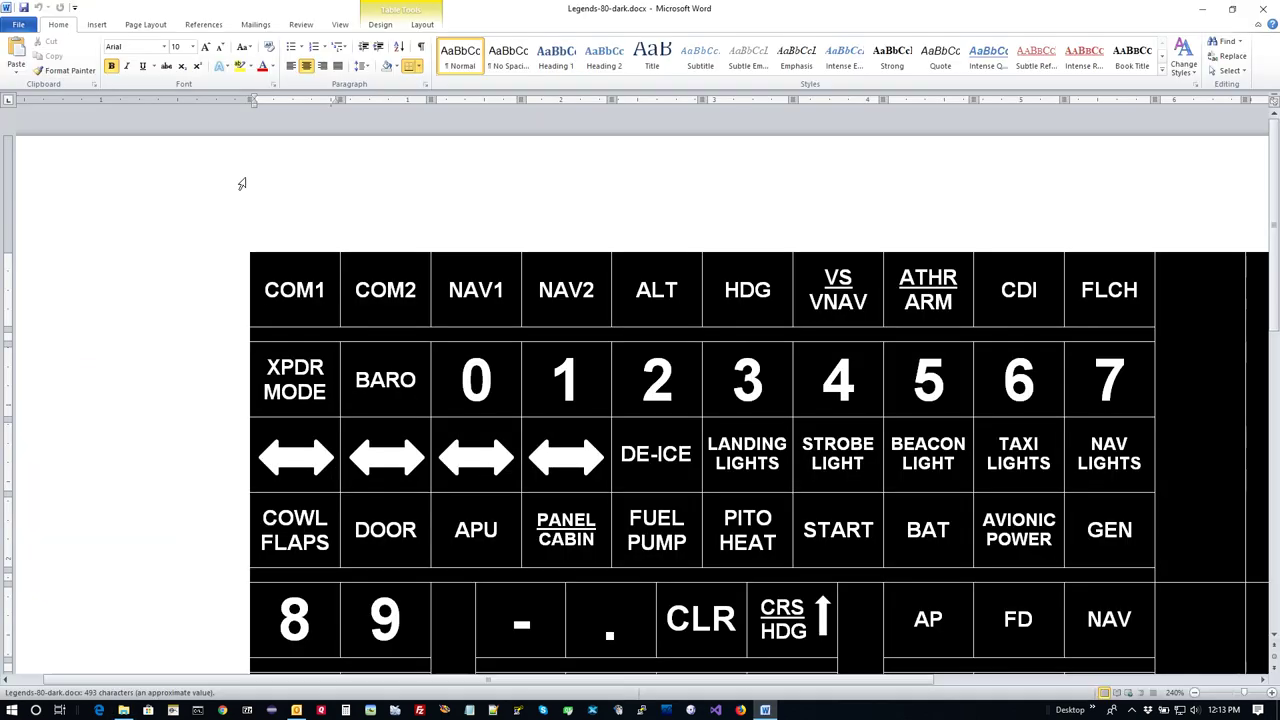
{"action": "scroll", "coordinate": [916, 311], "scroll_direction": "down", "scroll_amount": 2}
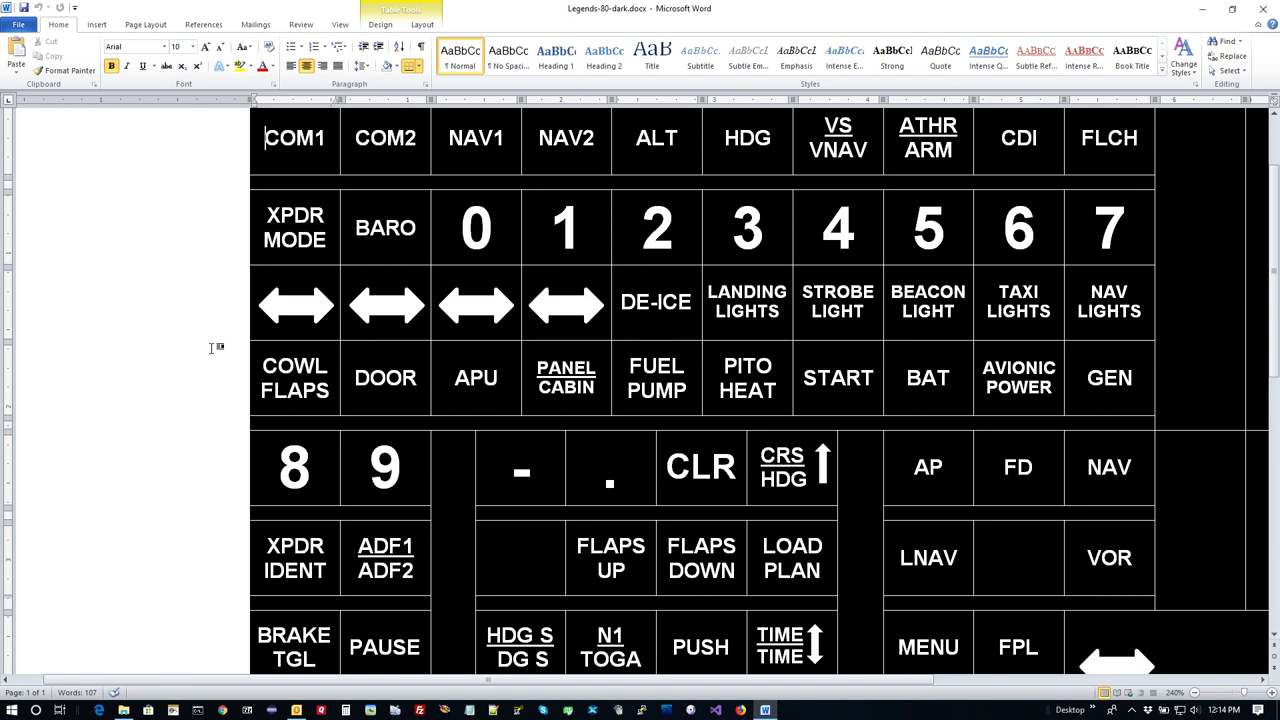
{"action": "left_click", "coordinate": [1263, 12]}
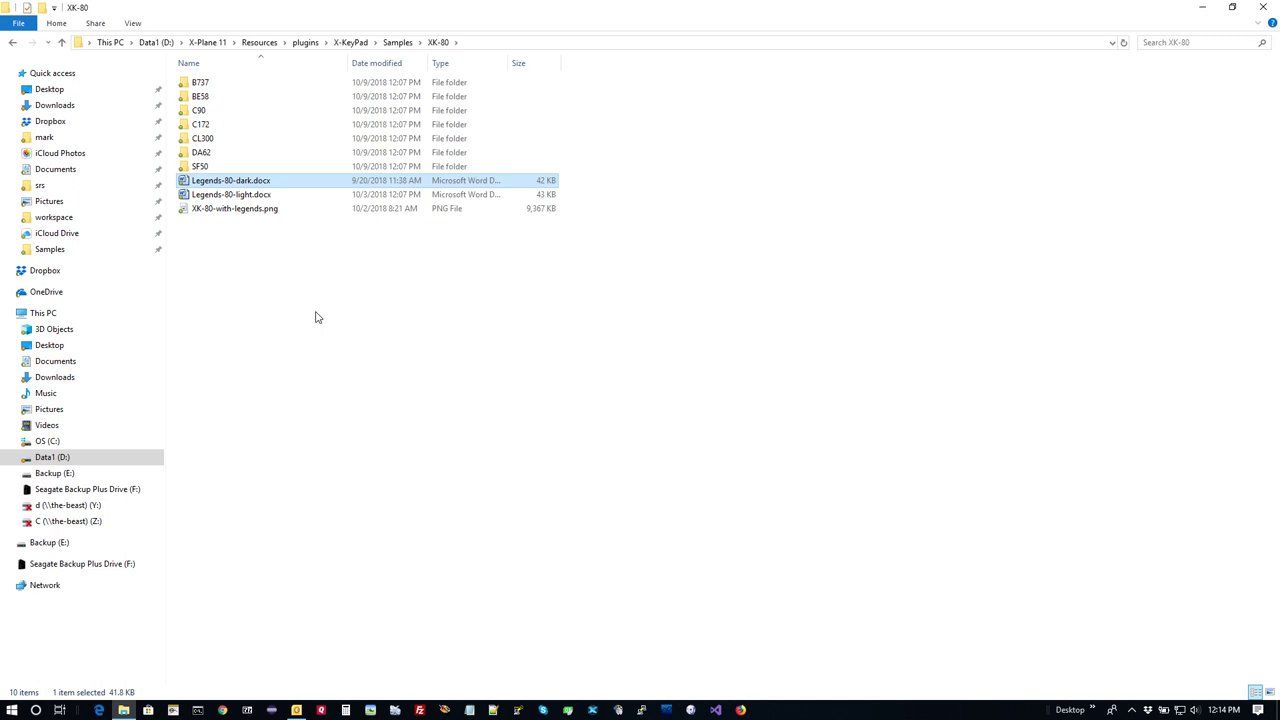
Go from Samples into the XK-60 BE58 folder and bring up actions for the XK-60 legends image.
{"action": "left_click", "coordinate": [396, 43]}
{"action": "double_click", "coordinate": [213, 97]}
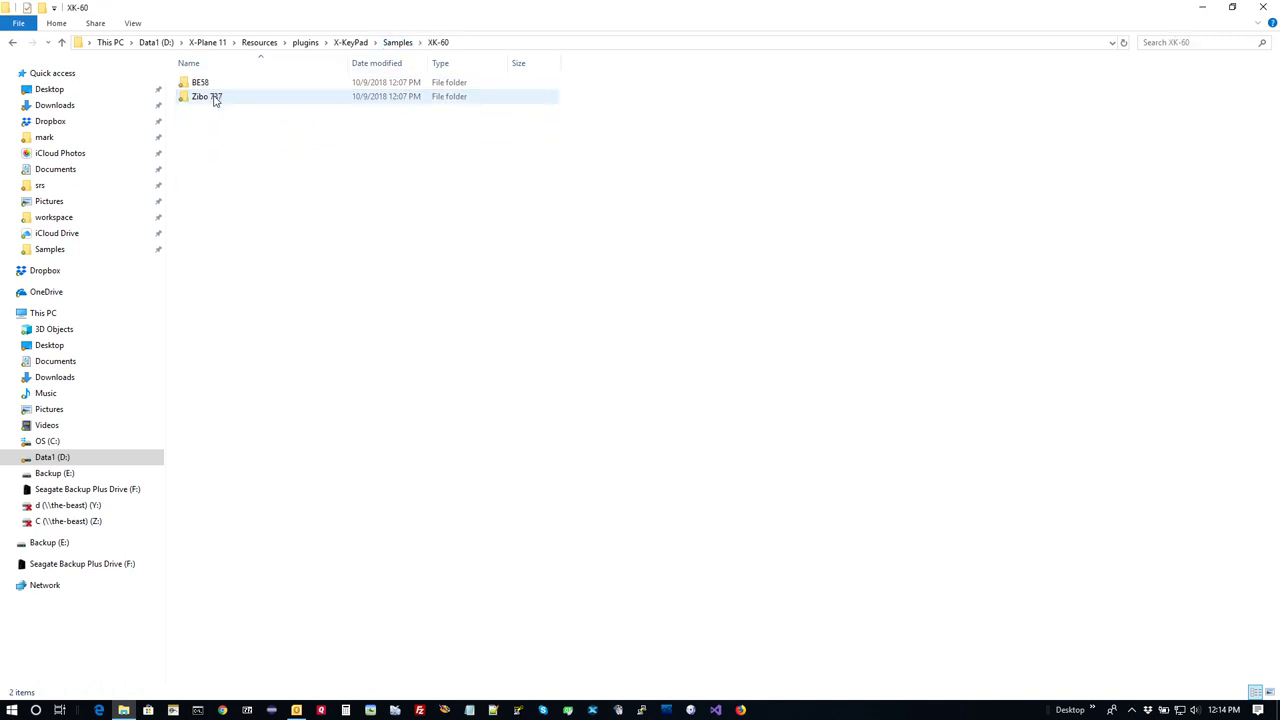
{"action": "double_click", "coordinate": [207, 85]}
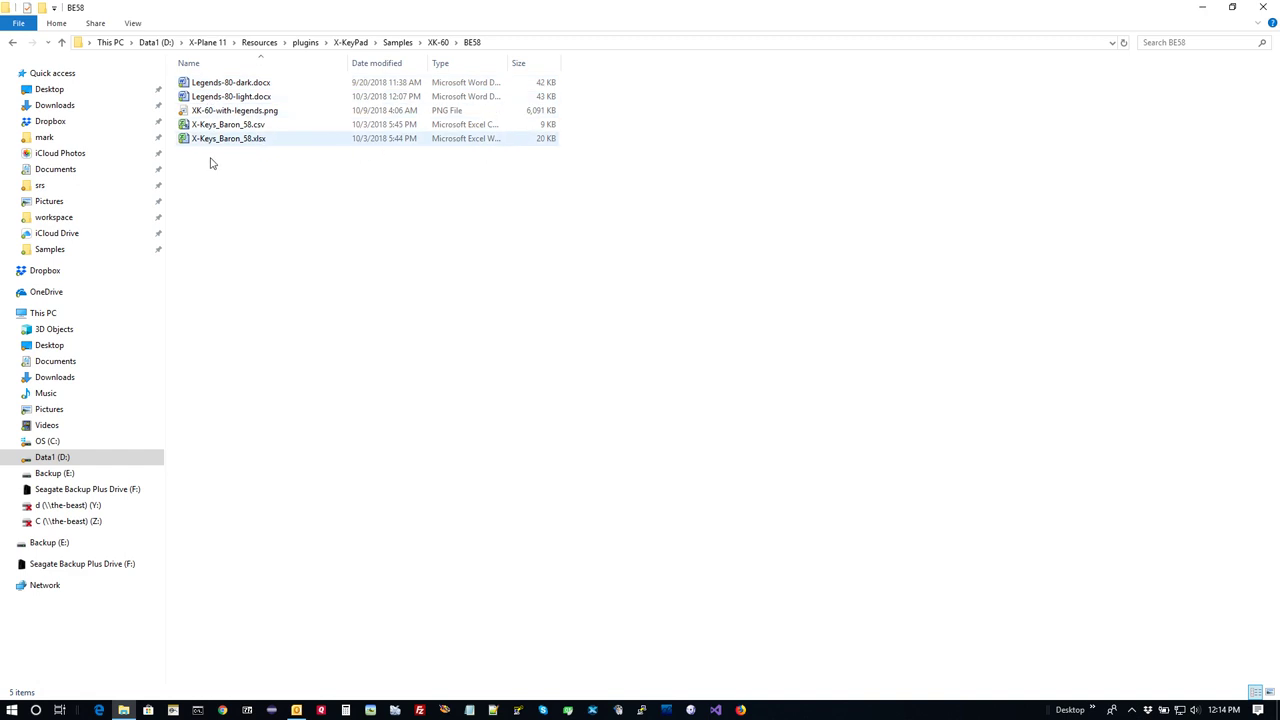
{"action": "right_click", "coordinate": [231, 113]}
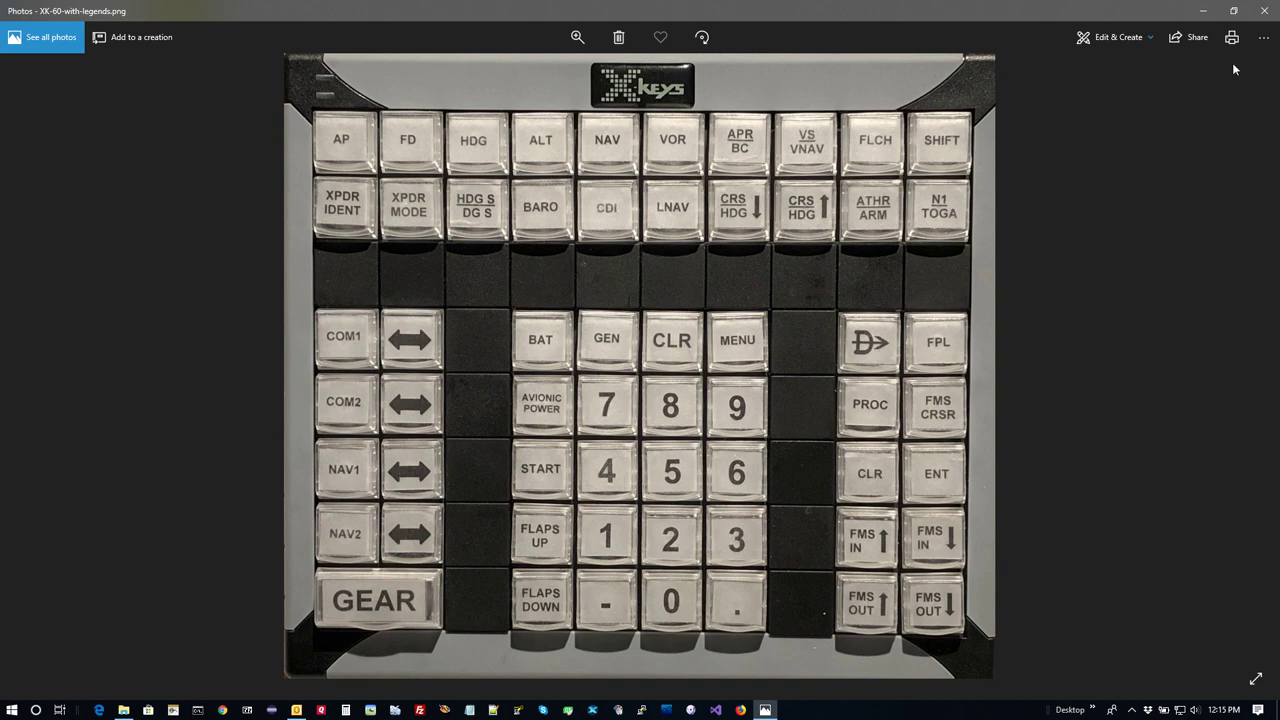
{"action": "left_click", "coordinate": [1263, 10]}
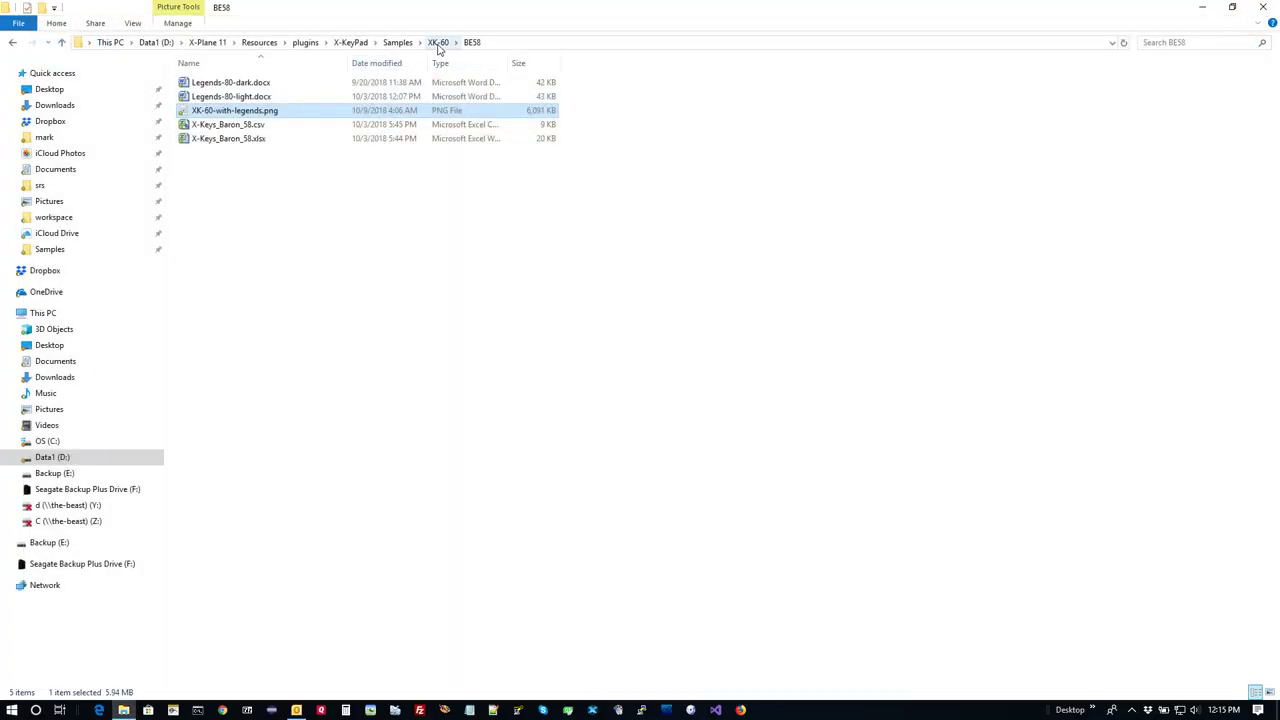
{"action": "left_click", "coordinate": [397, 44]}
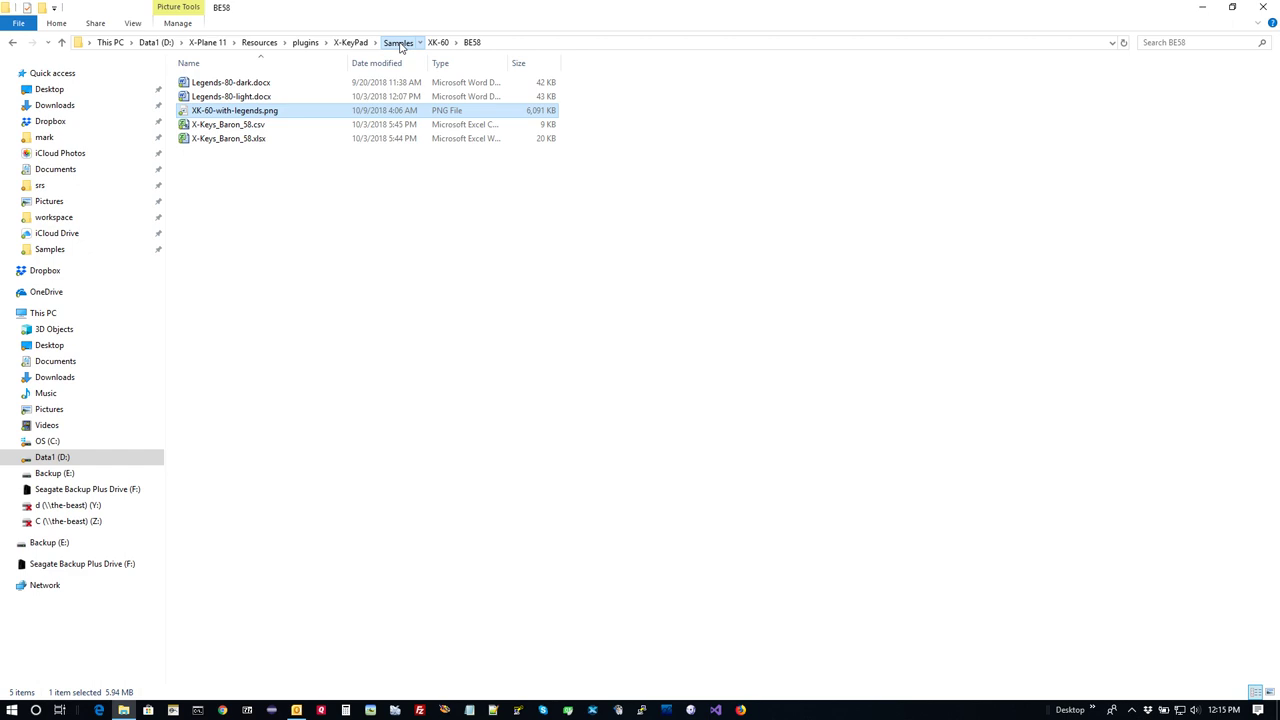
{"action": "double_click", "coordinate": [262, 111]}
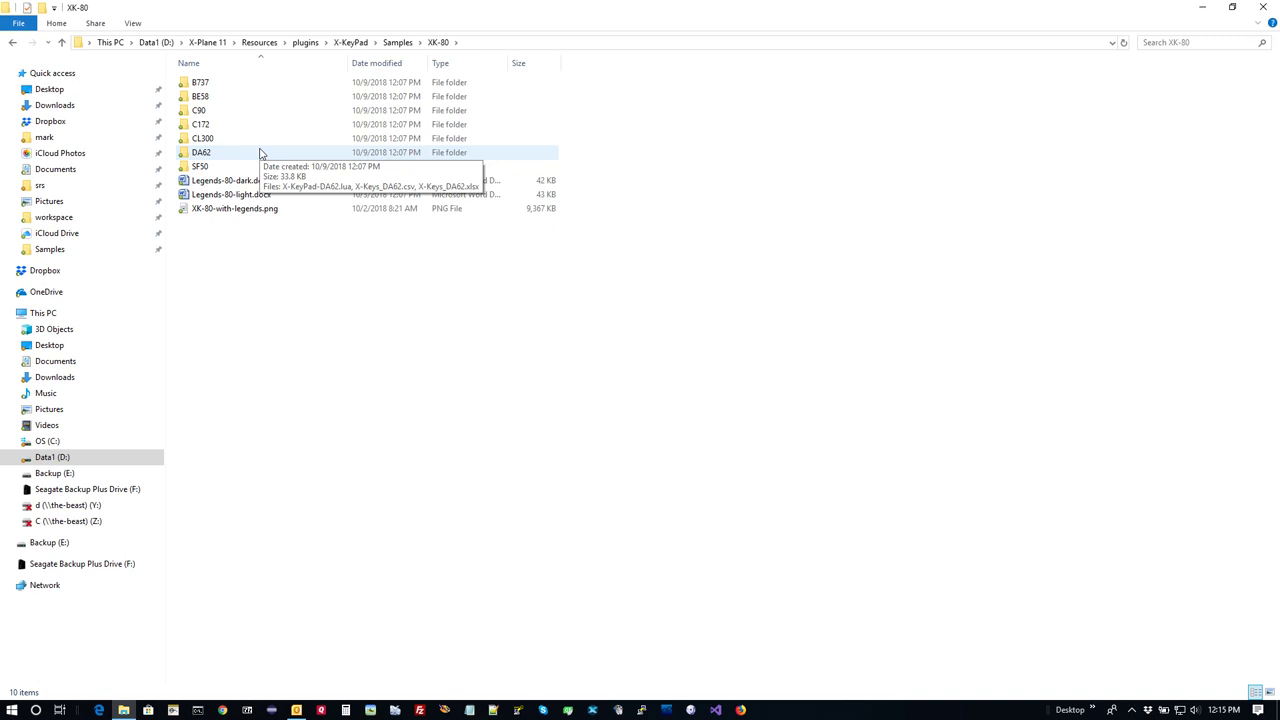
{"action": "double_click", "coordinate": [226, 100]}
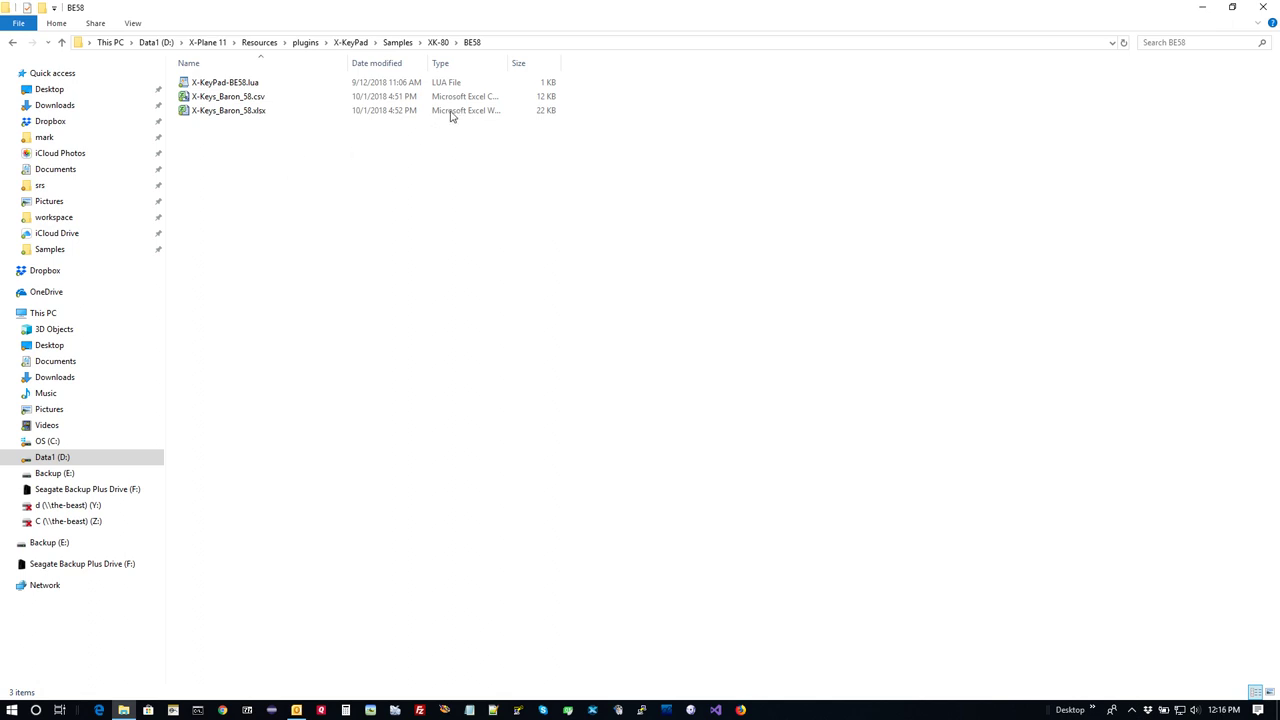
{"action": "left_click", "coordinate": [439, 42]}
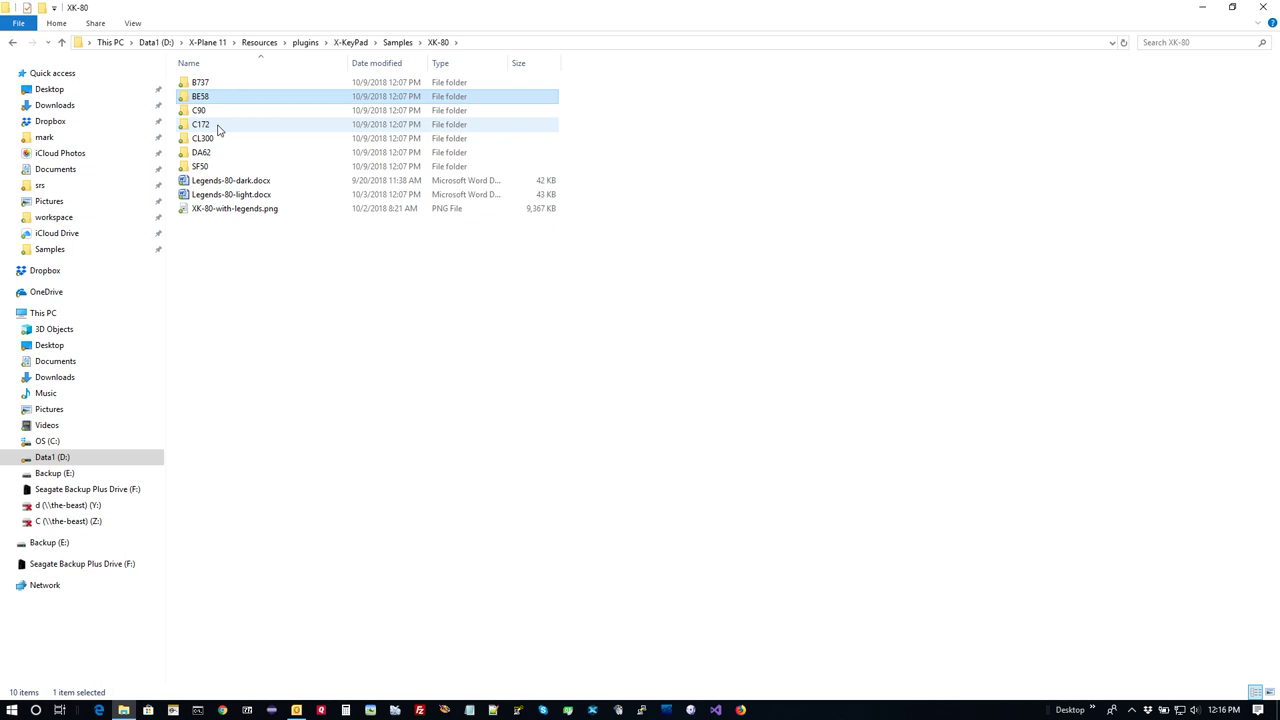
{"action": "double_click", "coordinate": [218, 125]}
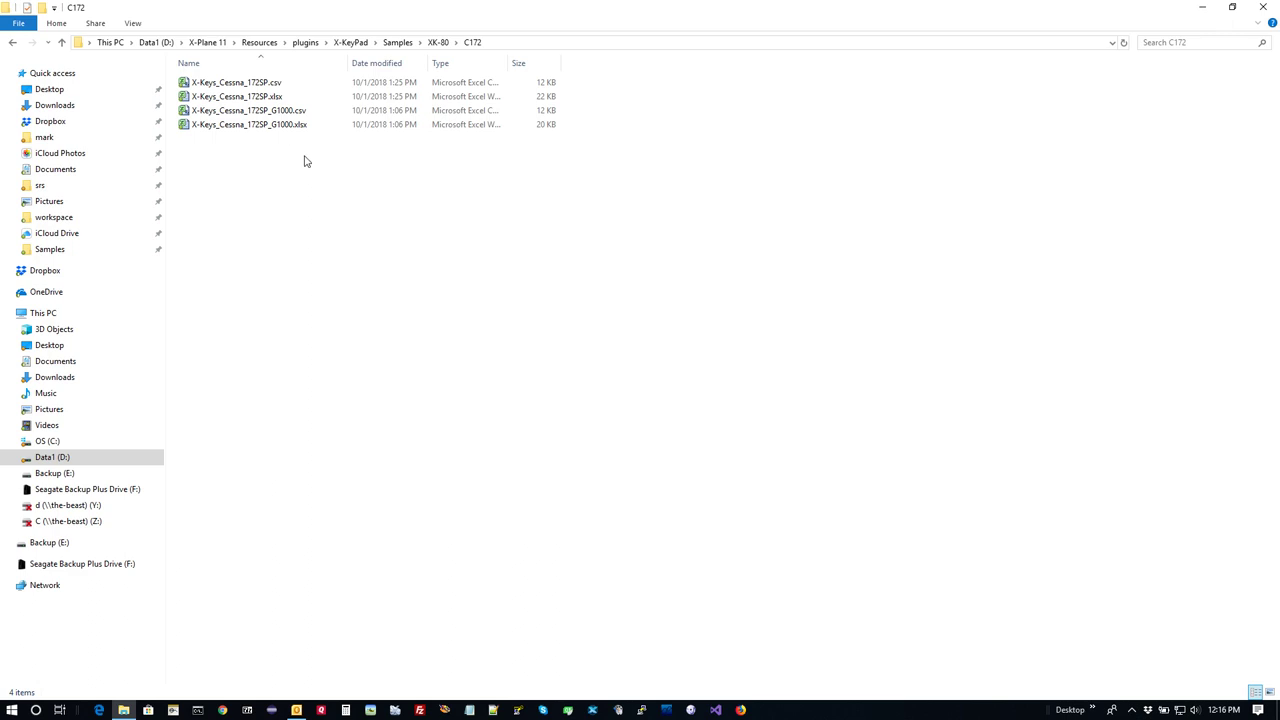
{"action": "left_click", "coordinate": [439, 42]}
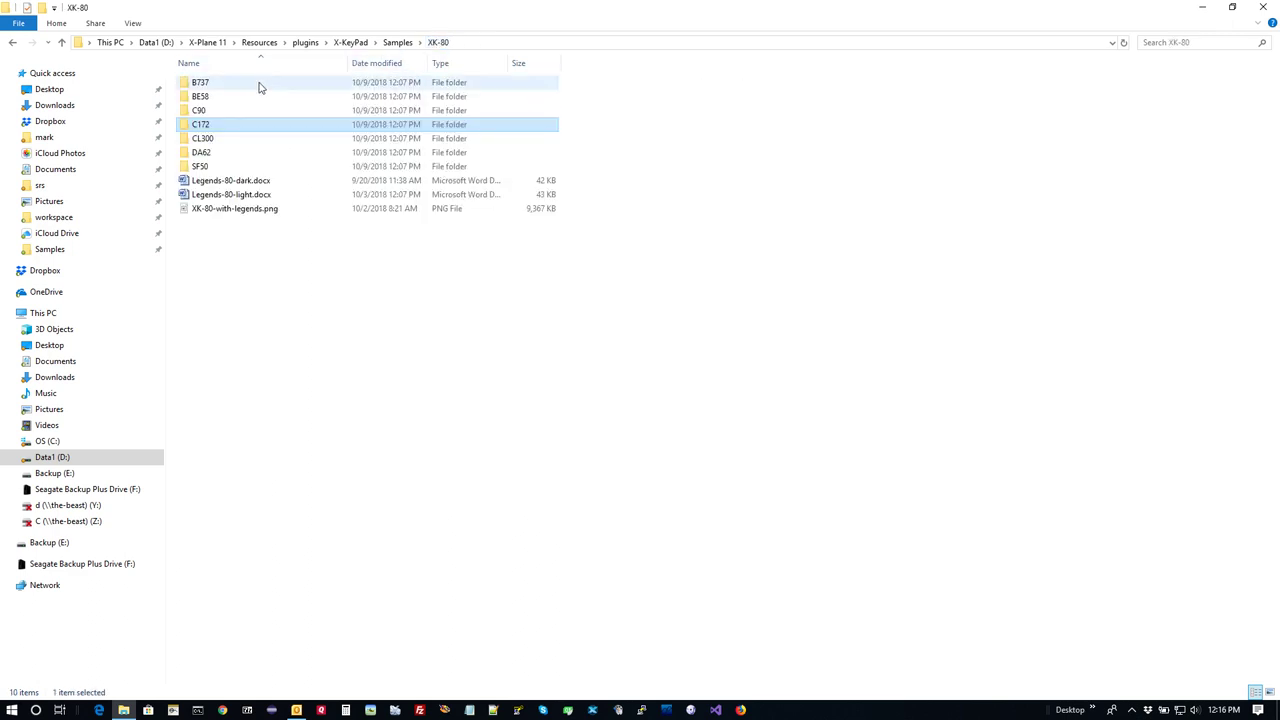
Open the BE58 folder and compare X-Keys_Baron_58.xlsx with X-Keys_Baron_58.csv.
{"action": "double_click", "coordinate": [222, 103]}
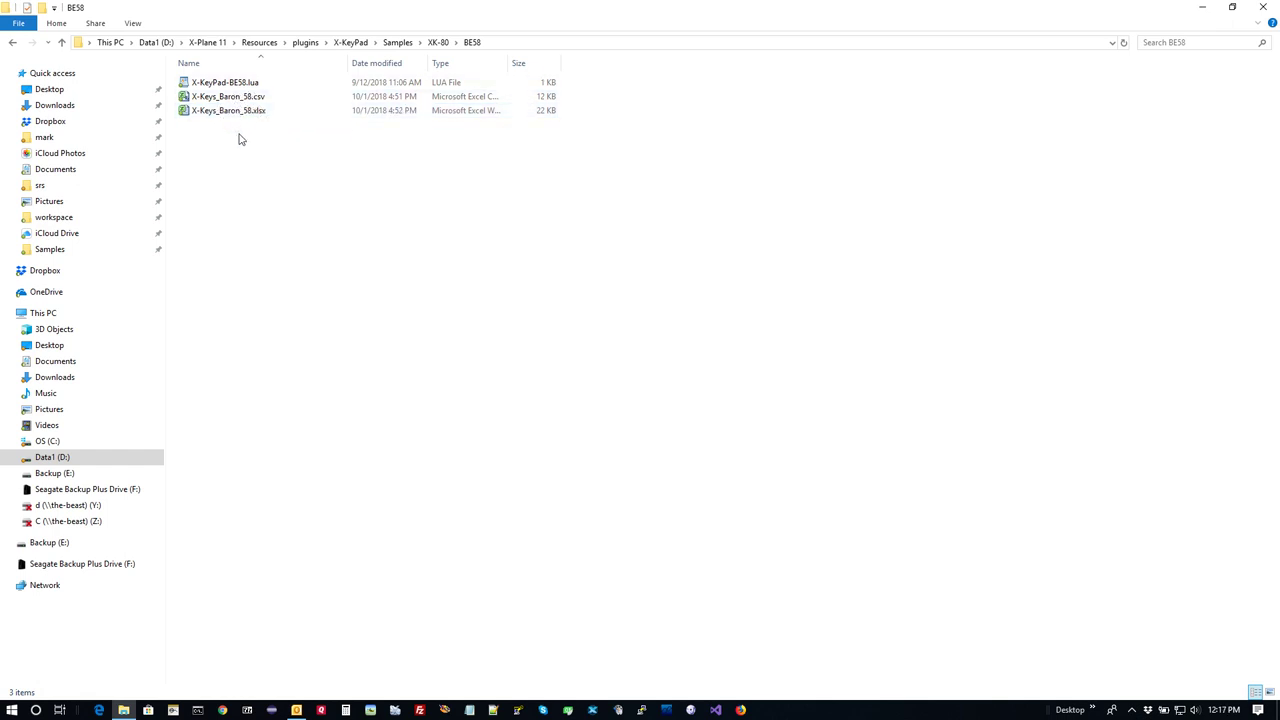
{"action": "left_click", "coordinate": [226, 116]}
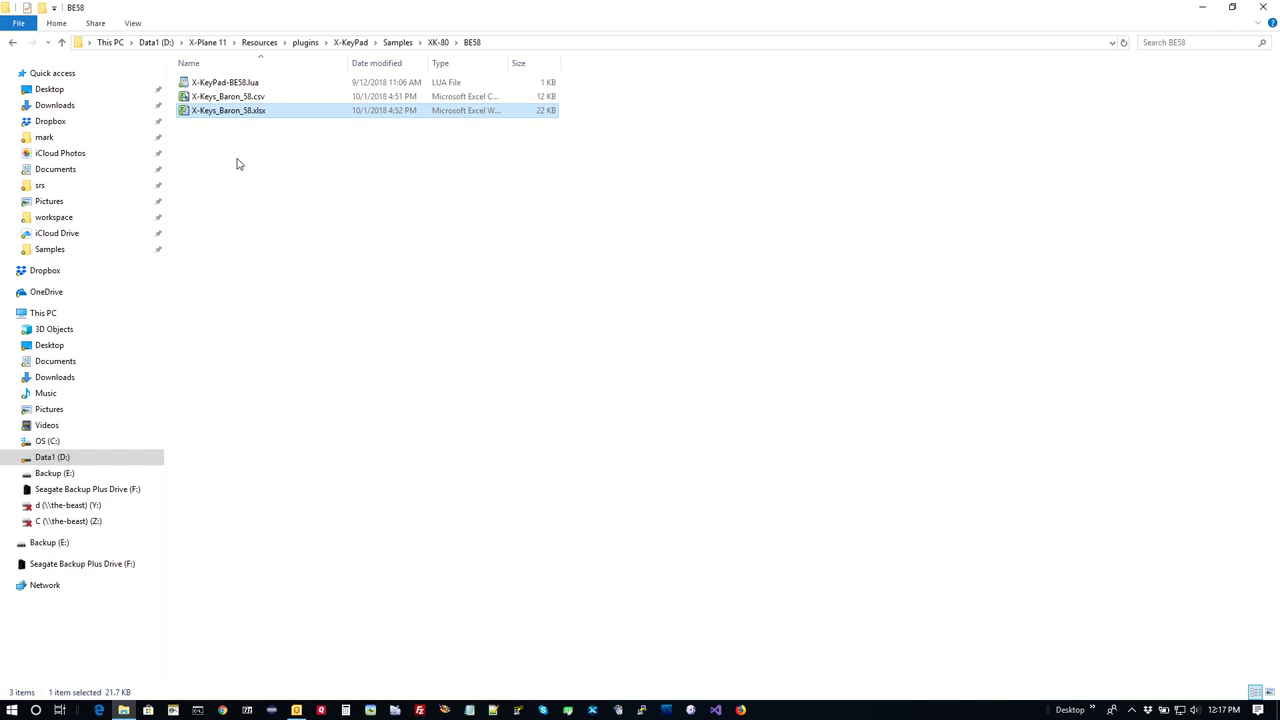
{"action": "left_click", "coordinate": [237, 100]}
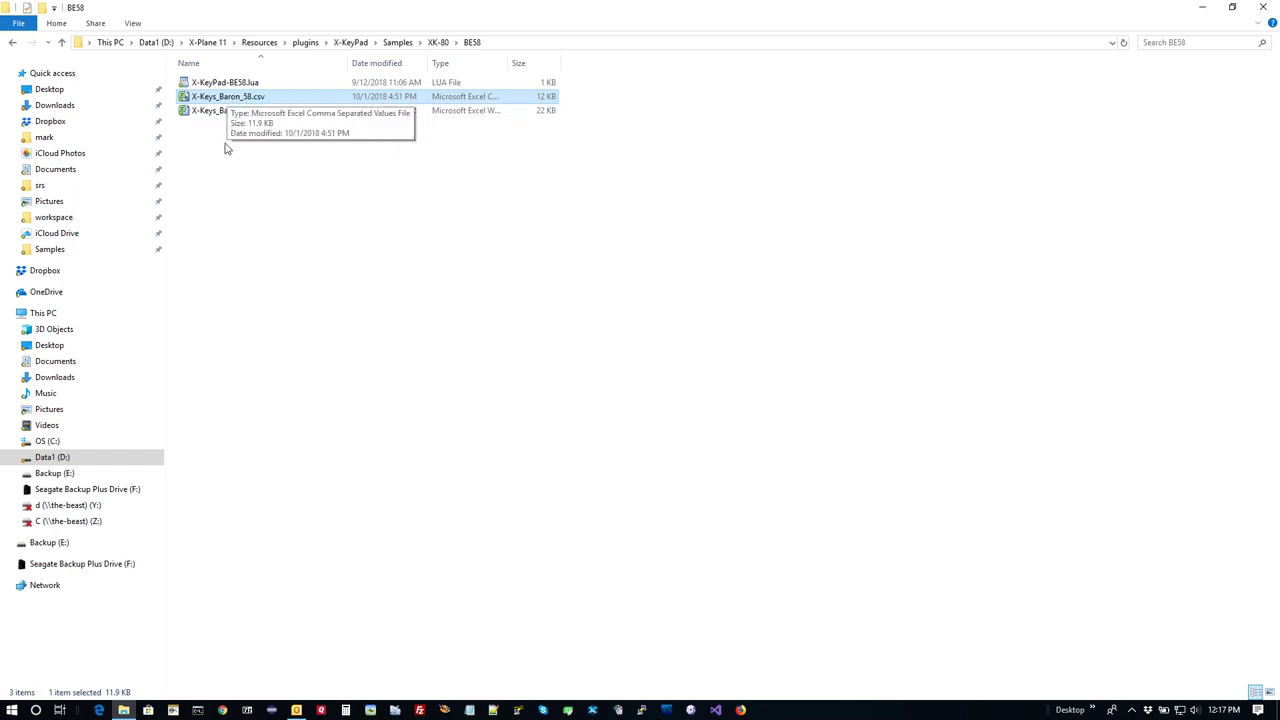
Copy X-Keys_Baron_58.csv into X-Plane 11's Aircraft > Laminar Research > Baron B58 folder.
{"action": "right_click", "coordinate": [240, 101]}
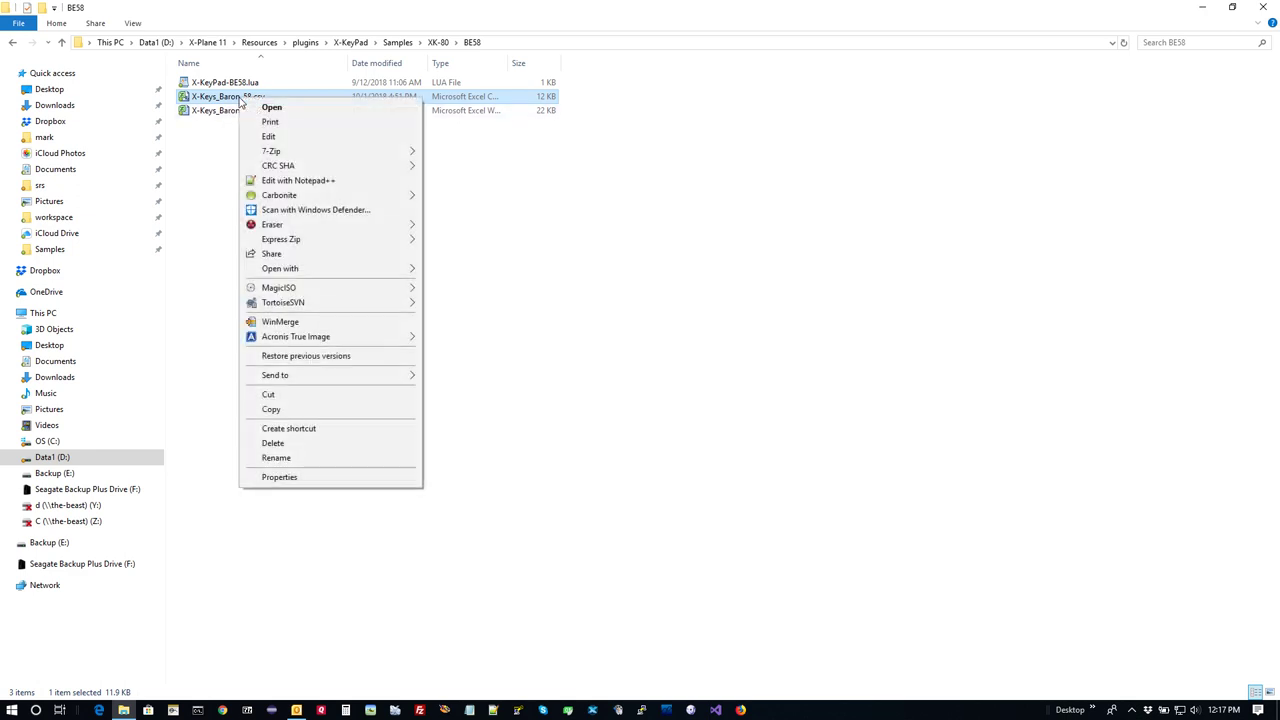
{"action": "left_click", "coordinate": [271, 410]}
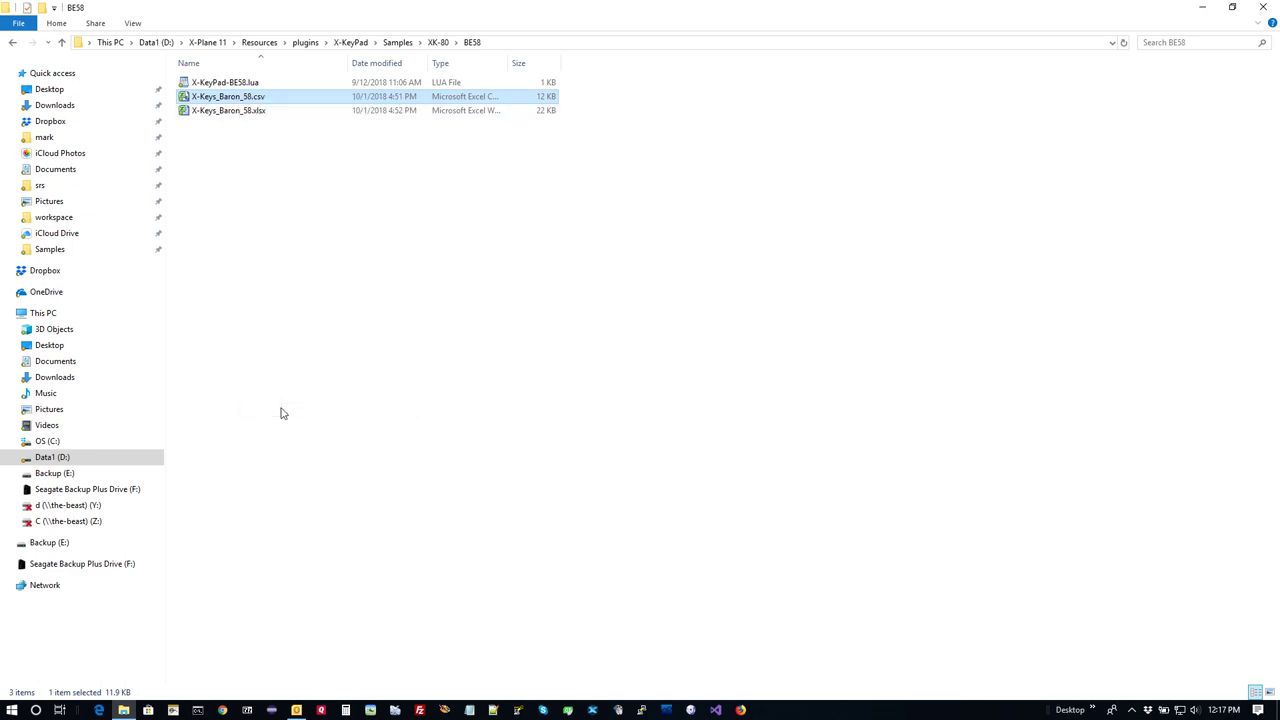
{"action": "left_click", "coordinate": [210, 44]}
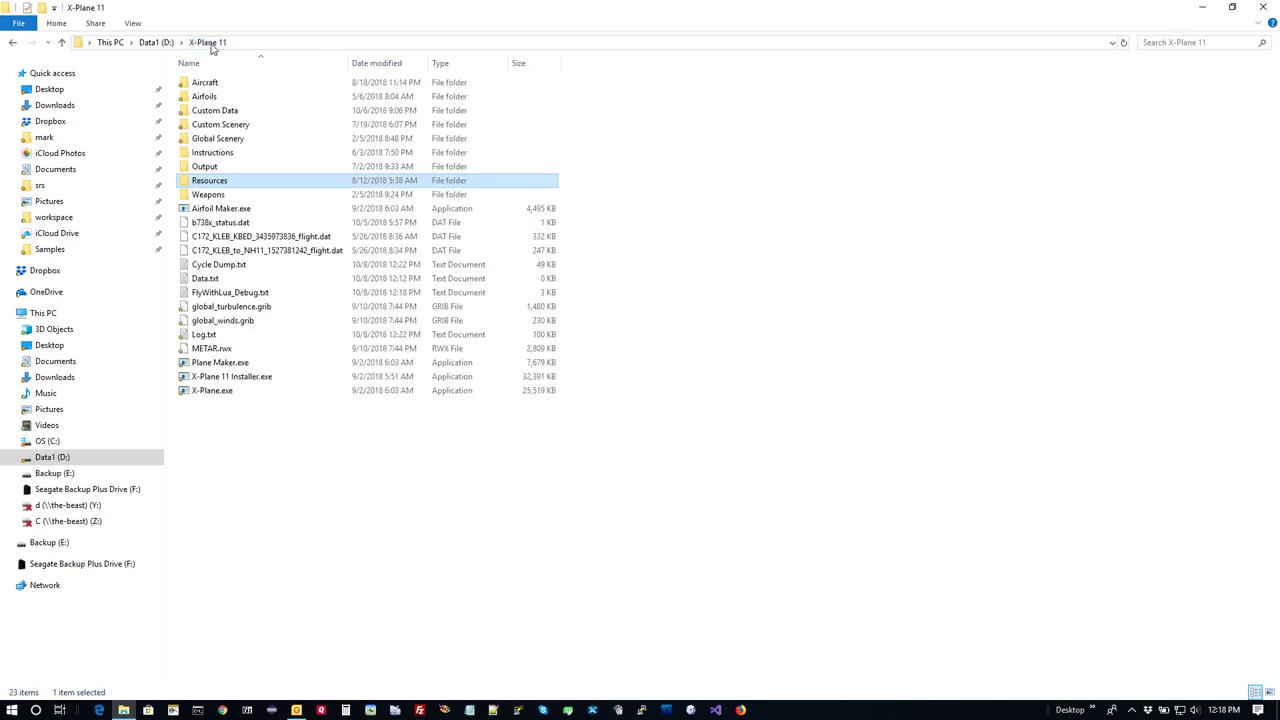
{"action": "double_click", "coordinate": [212, 83]}
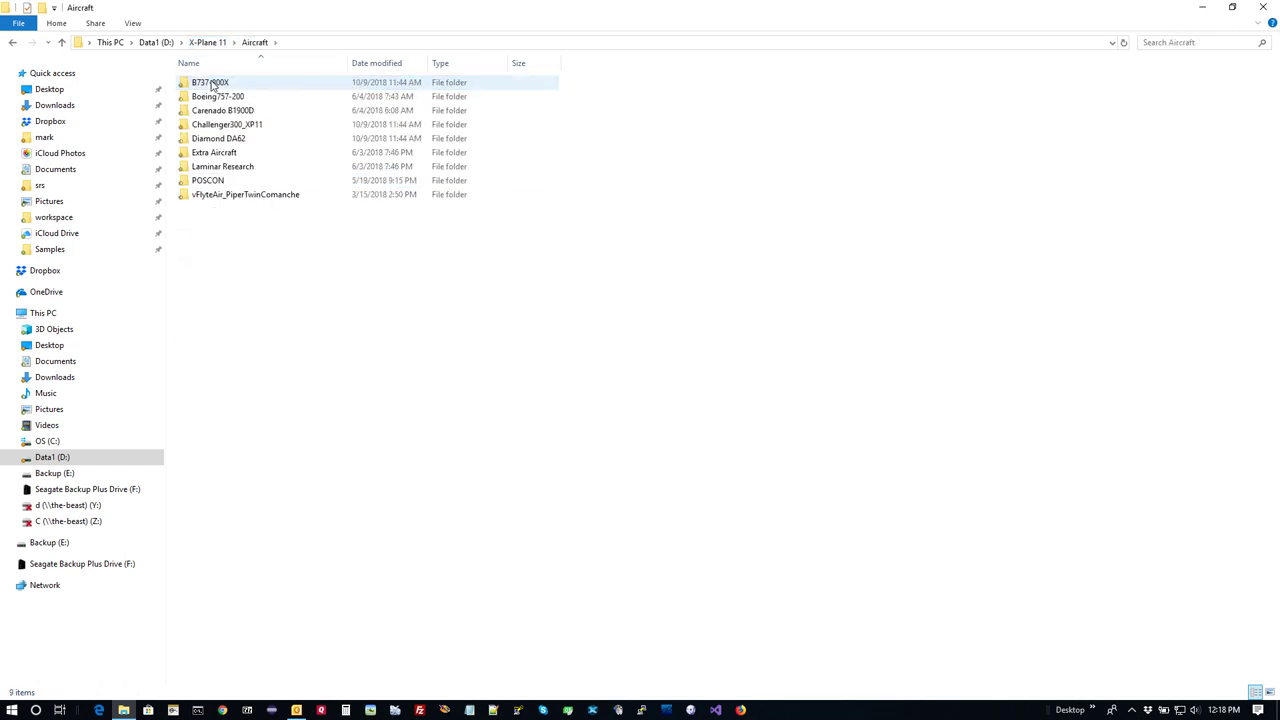
{"action": "double_click", "coordinate": [222, 167]}
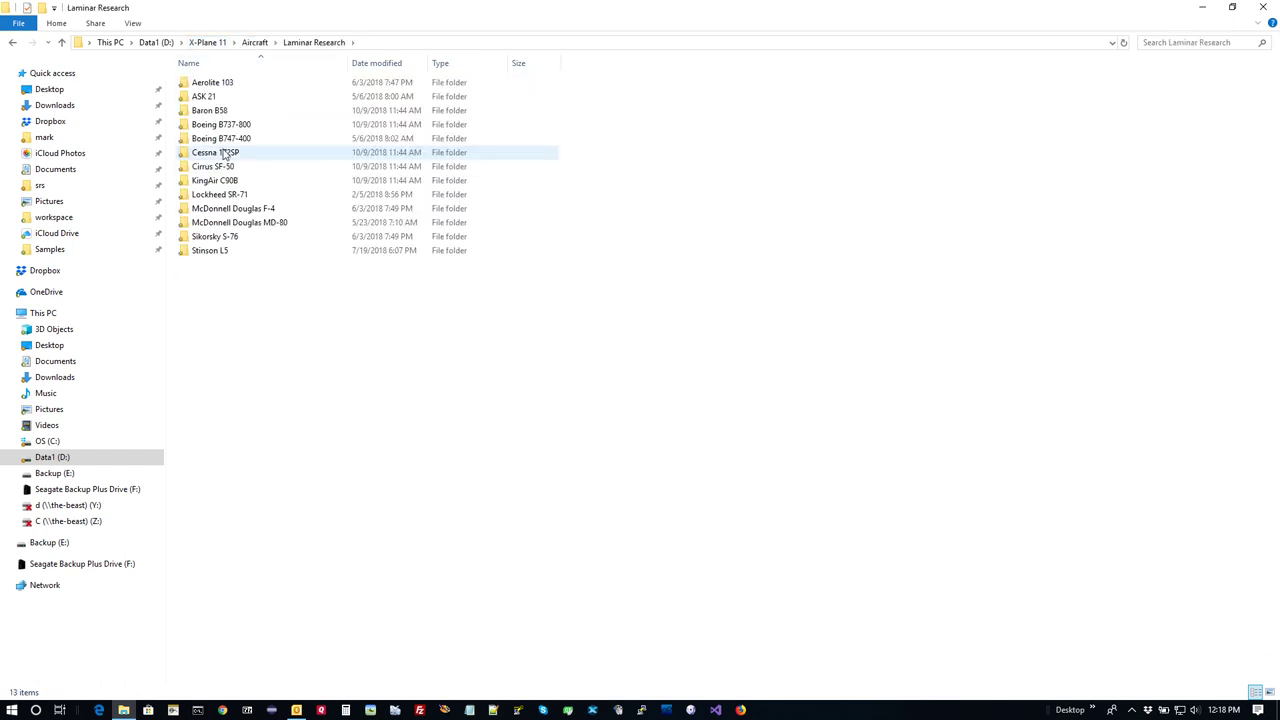
{"action": "double_click", "coordinate": [219, 112]}
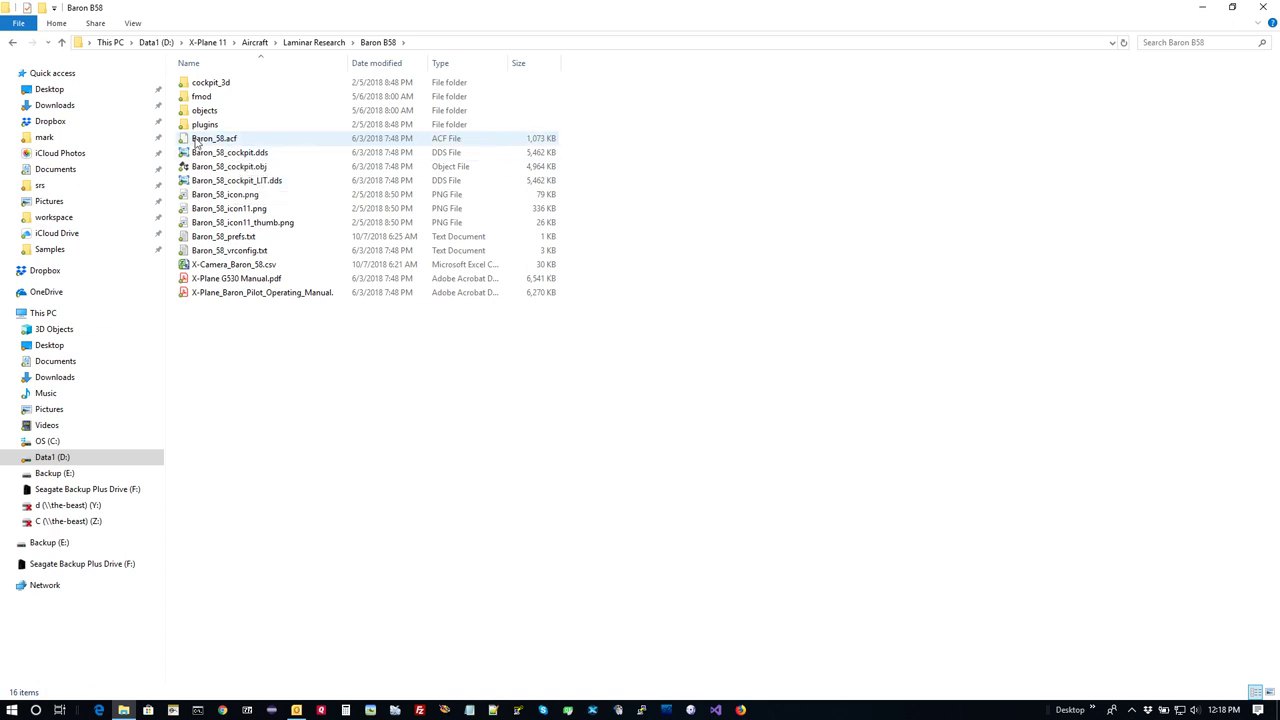
{"action": "right_click", "coordinate": [326, 347]}
{"action": "left_click", "coordinate": [367, 437]}
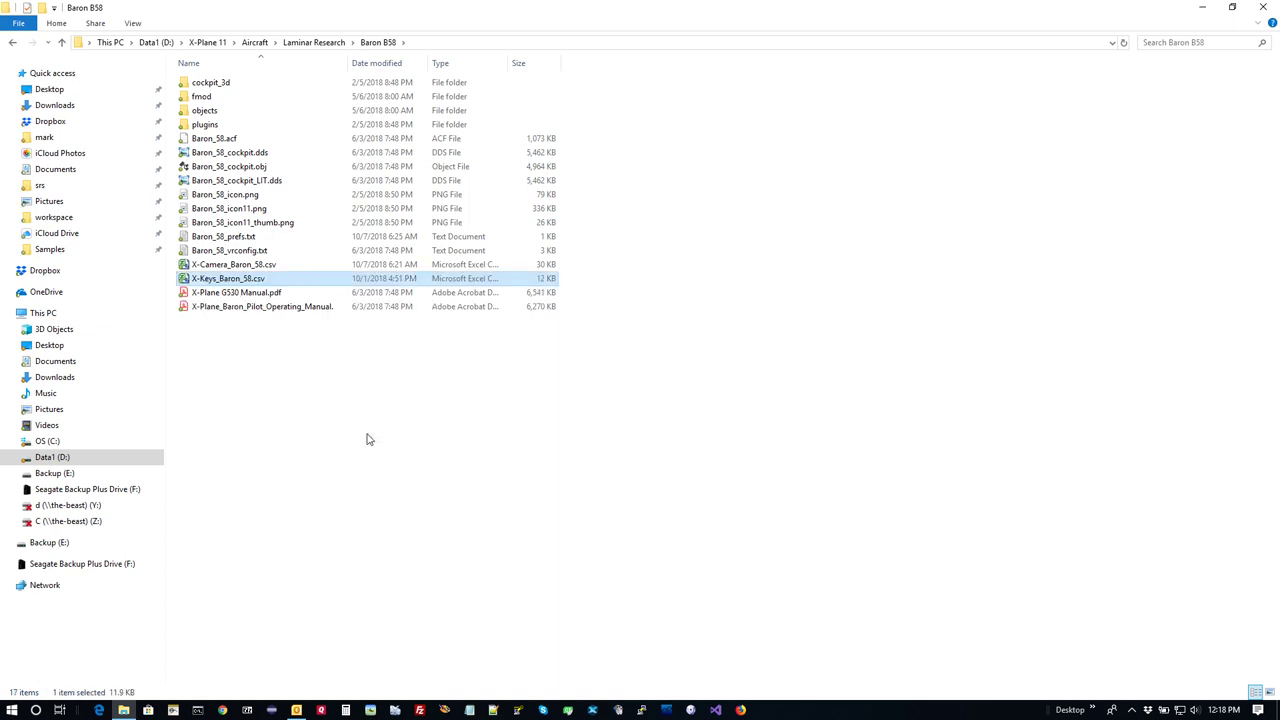
Go back to the BE58 sample folder and select X-KeyPad-BE58.lua.
{"action": "left_click", "coordinate": [14, 42]}
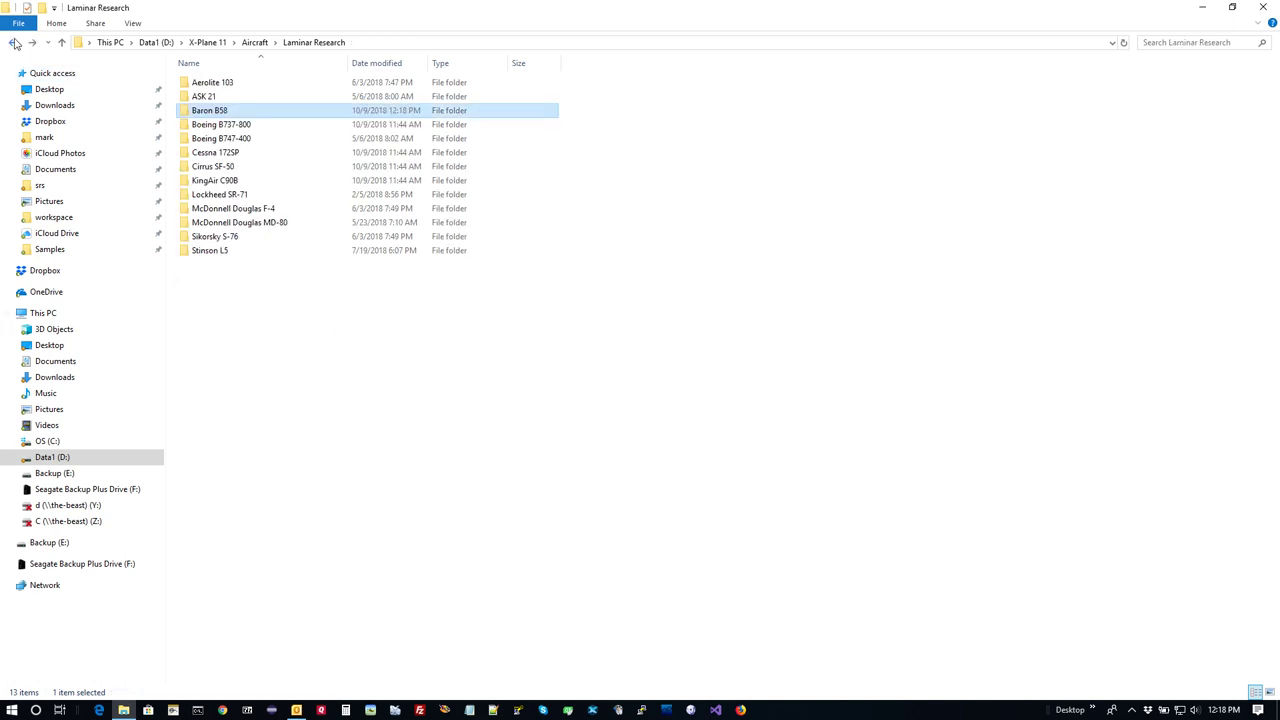
{"action": "left_click", "coordinate": [14, 42]}
{"action": "left_click", "coordinate": [14, 42]}
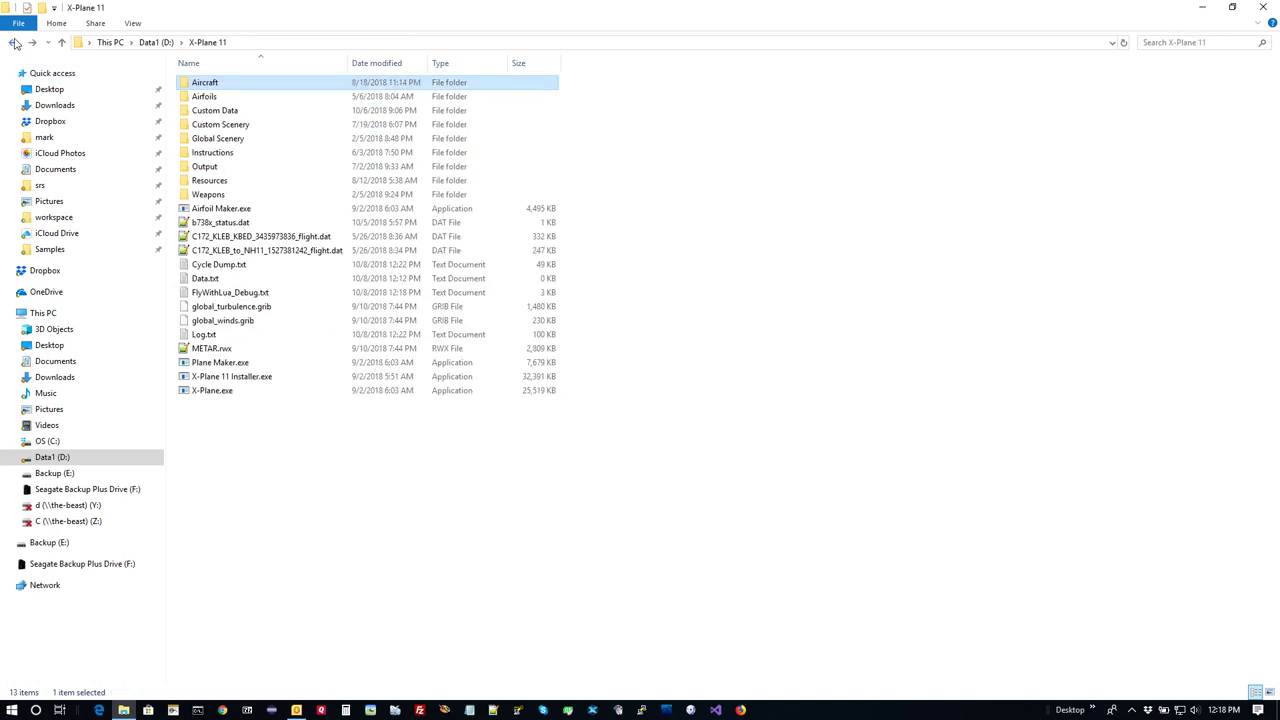
{"action": "left_click", "coordinate": [14, 42]}
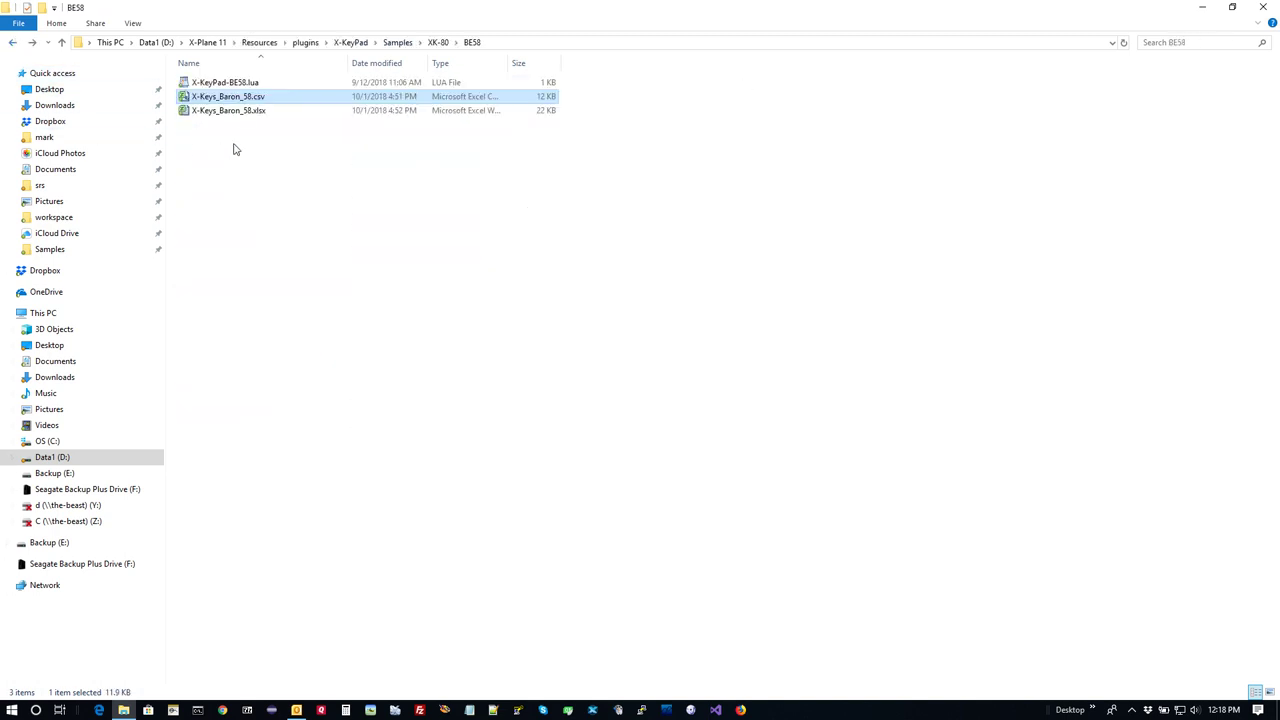
{"action": "left_click", "coordinate": [242, 84]}
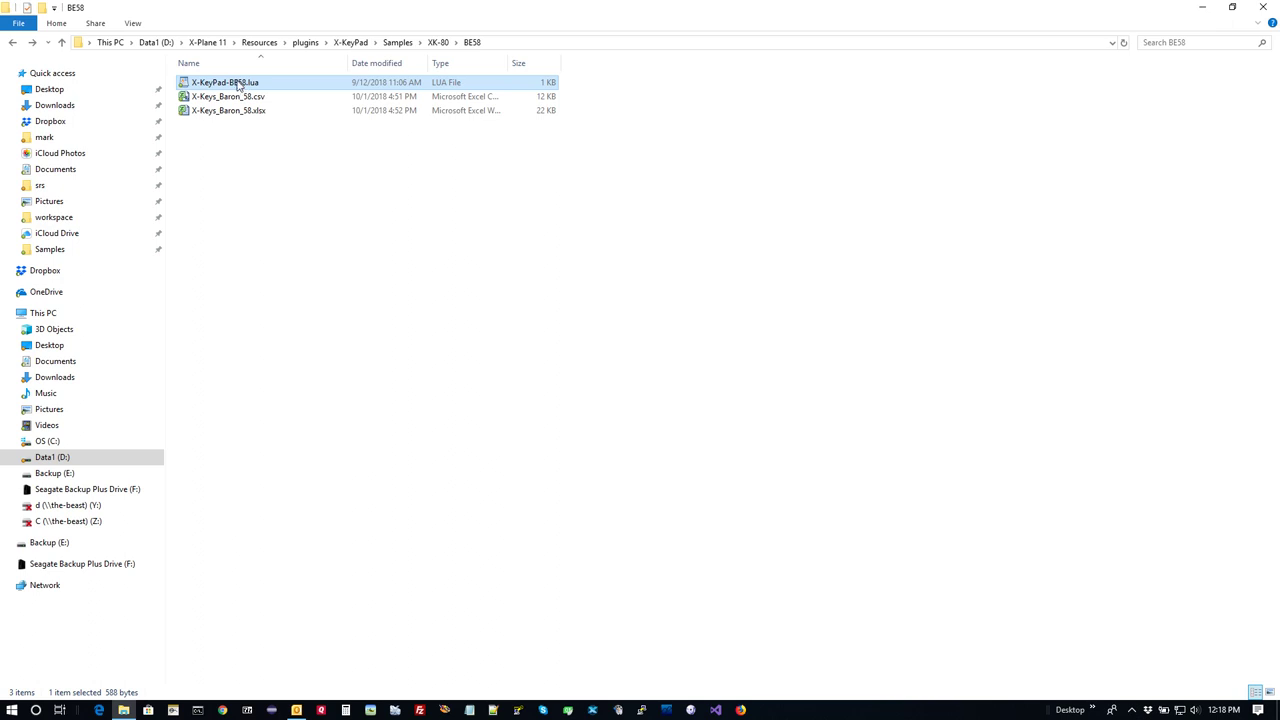
Copy X-KeyPad-BE58.lua into plugins > FlyWithLua > Scripts, replacing the existing file, and close Explorer.
{"action": "right_click", "coordinate": [238, 84]}
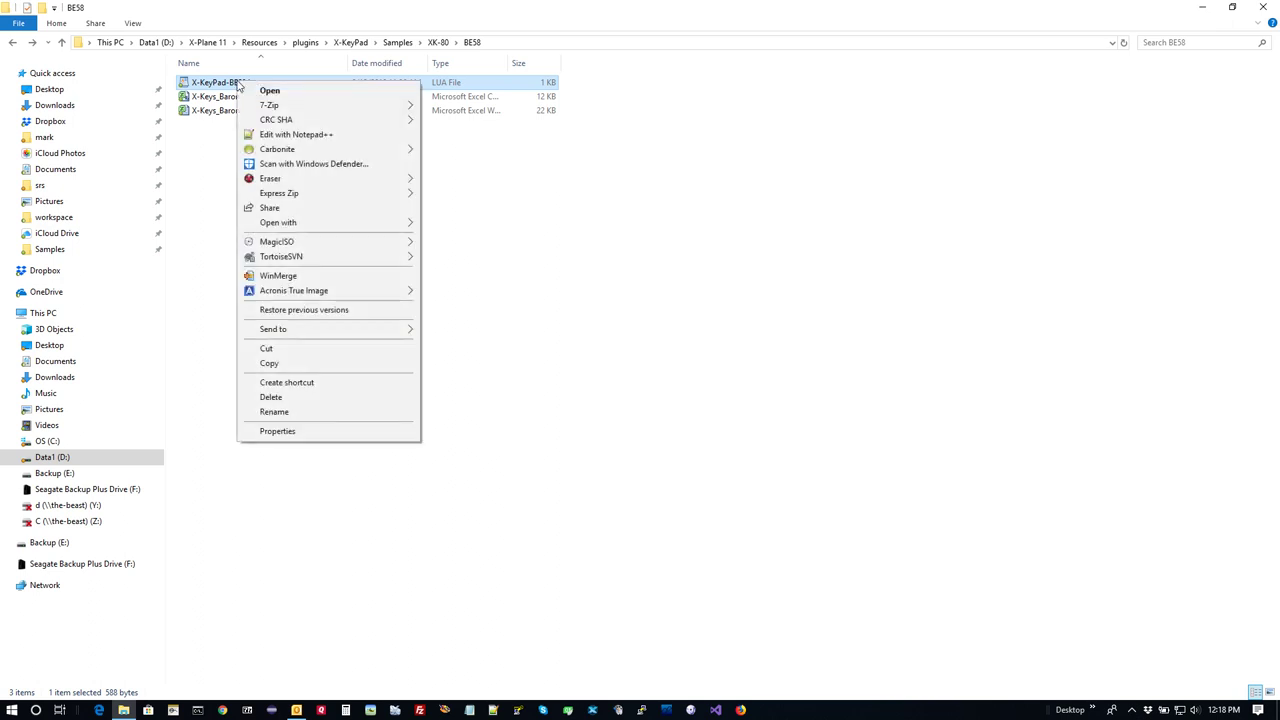
{"action": "left_click", "coordinate": [287, 365]}
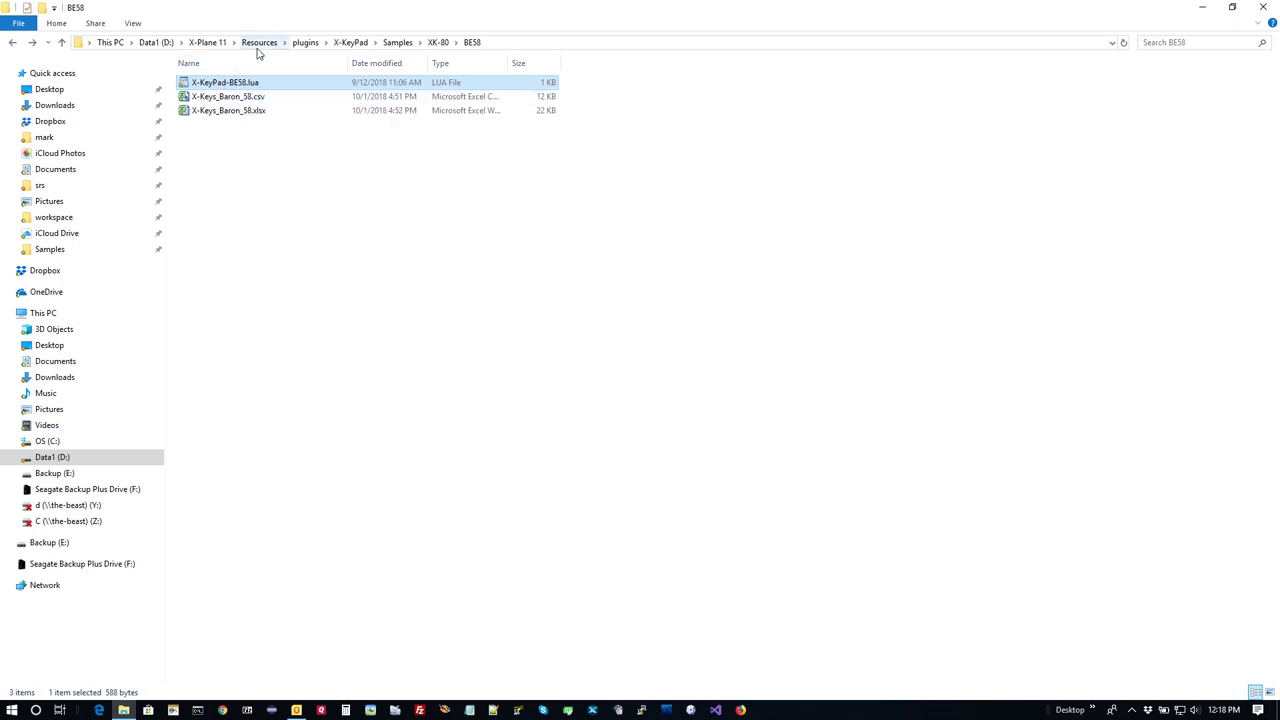
{"action": "left_click", "coordinate": [303, 43]}
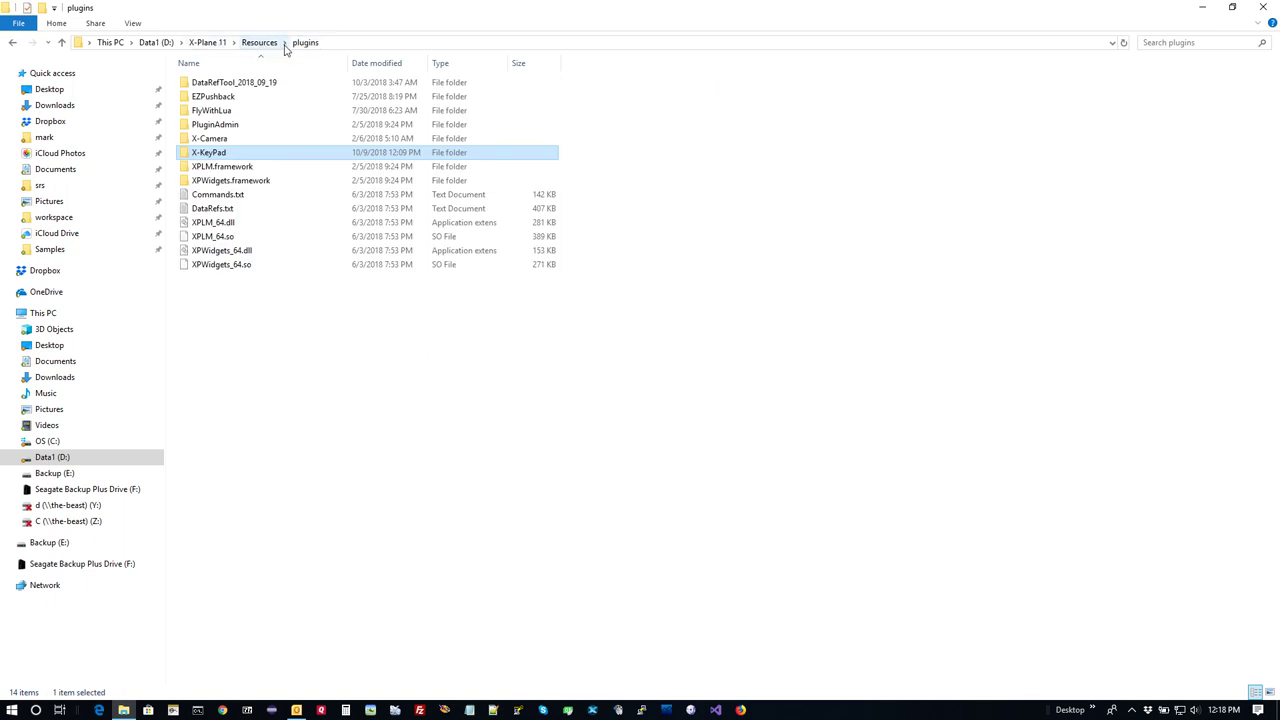
{"action": "double_click", "coordinate": [211, 111]}
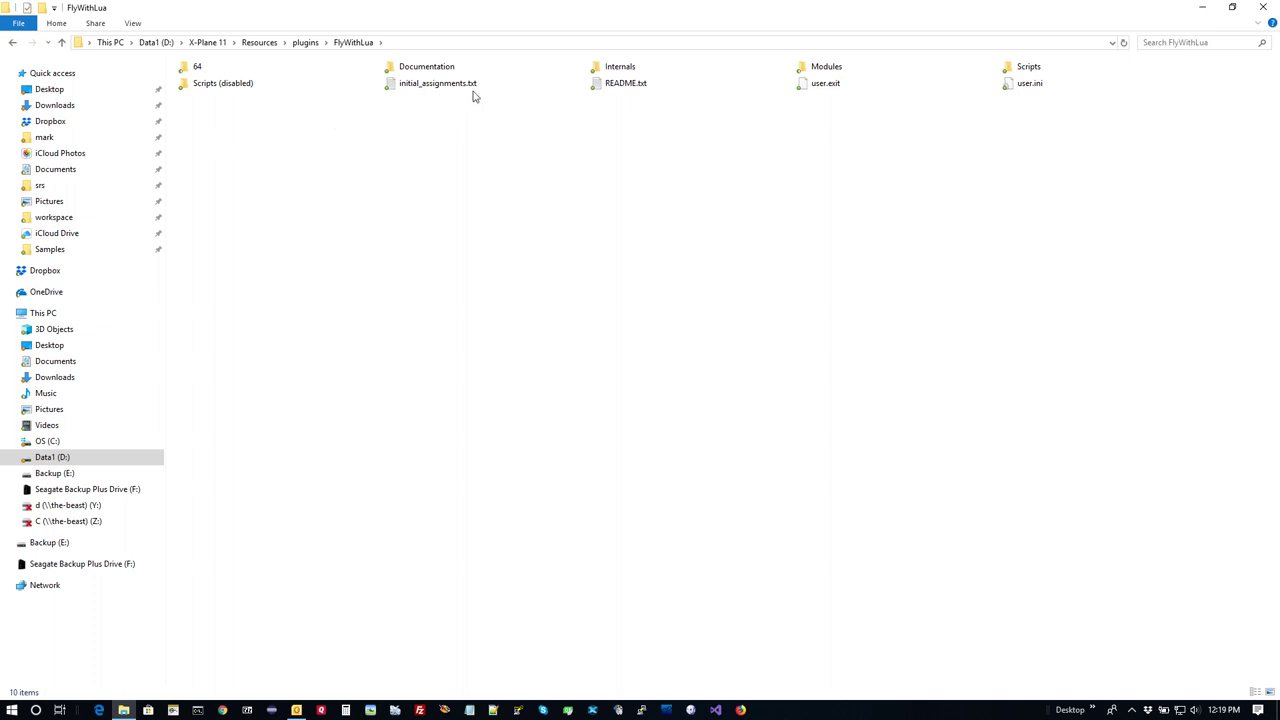
{"action": "double_click", "coordinate": [1035, 70]}
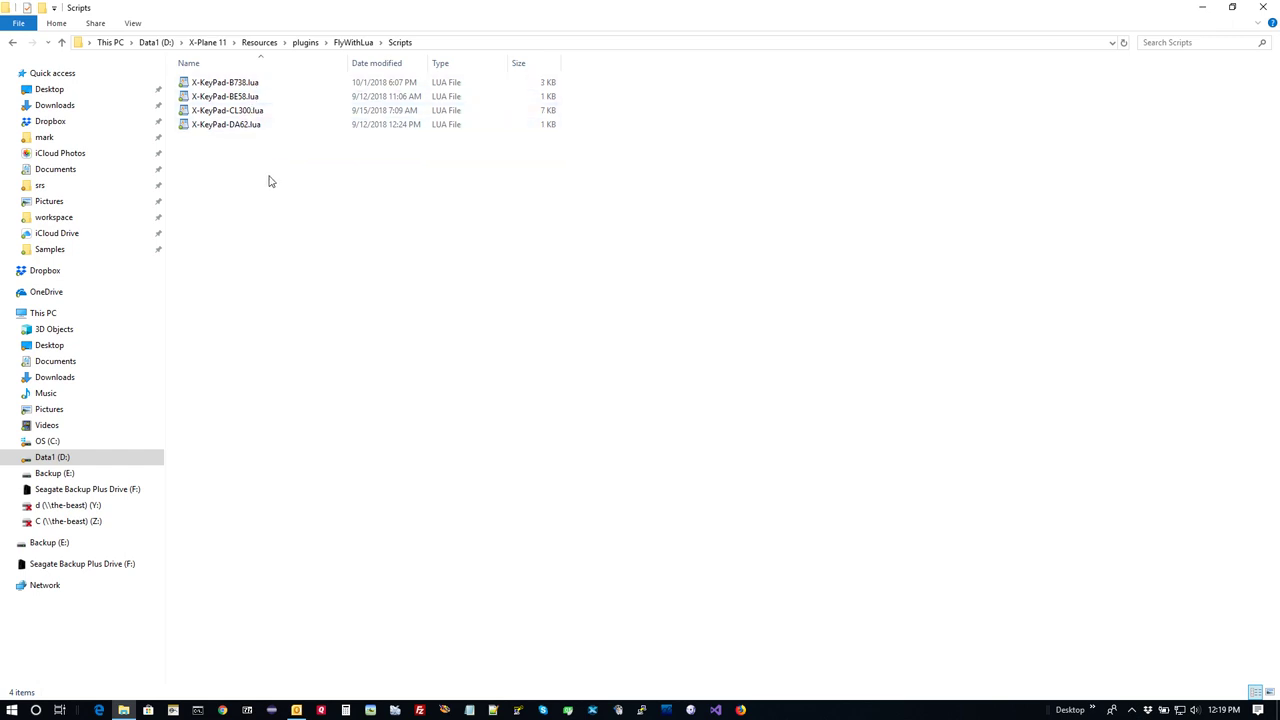
{"action": "right_click", "coordinate": [268, 181]}
{"action": "left_click", "coordinate": [313, 266]}
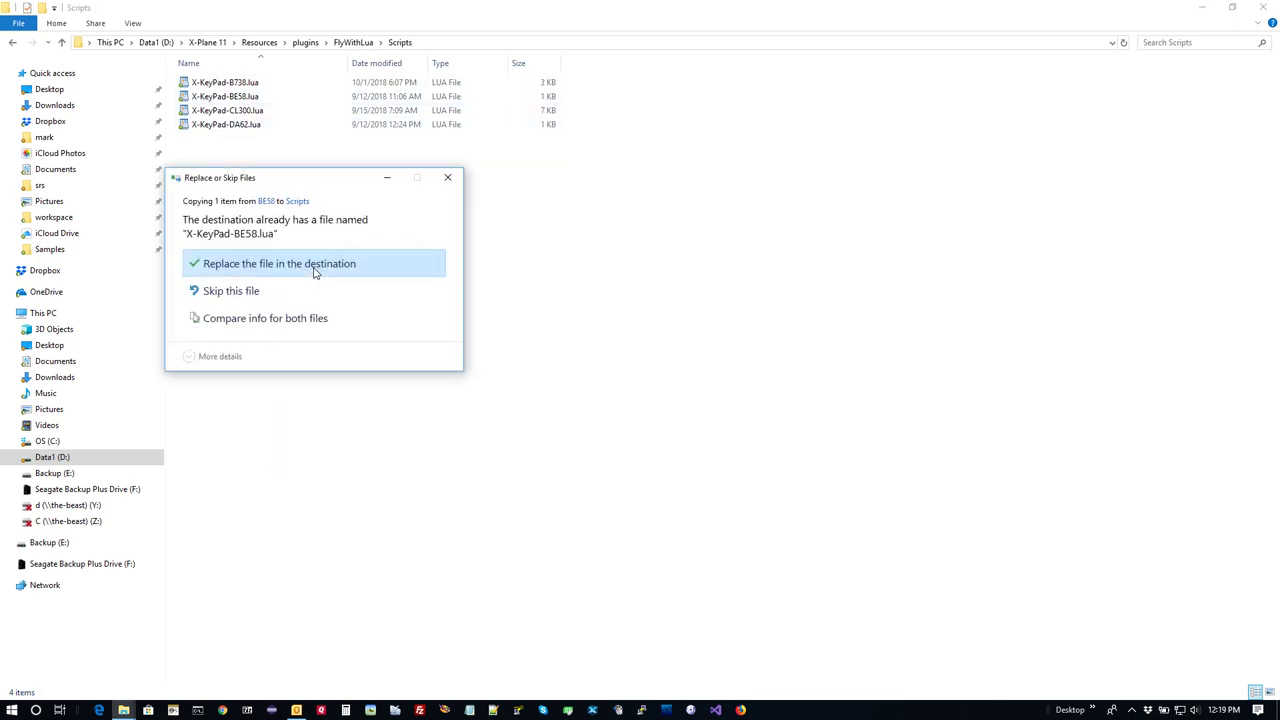
{"action": "left_click", "coordinate": [313, 265]}
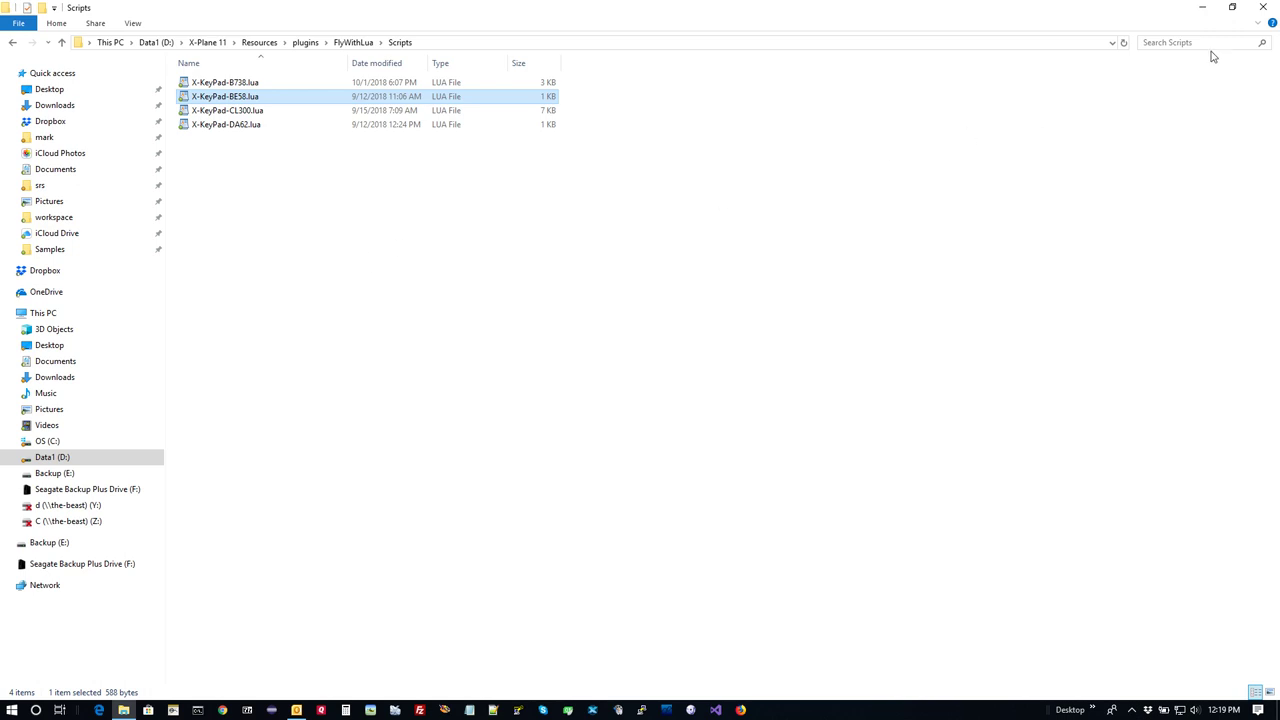
{"action": "left_click", "coordinate": [1266, 10]}
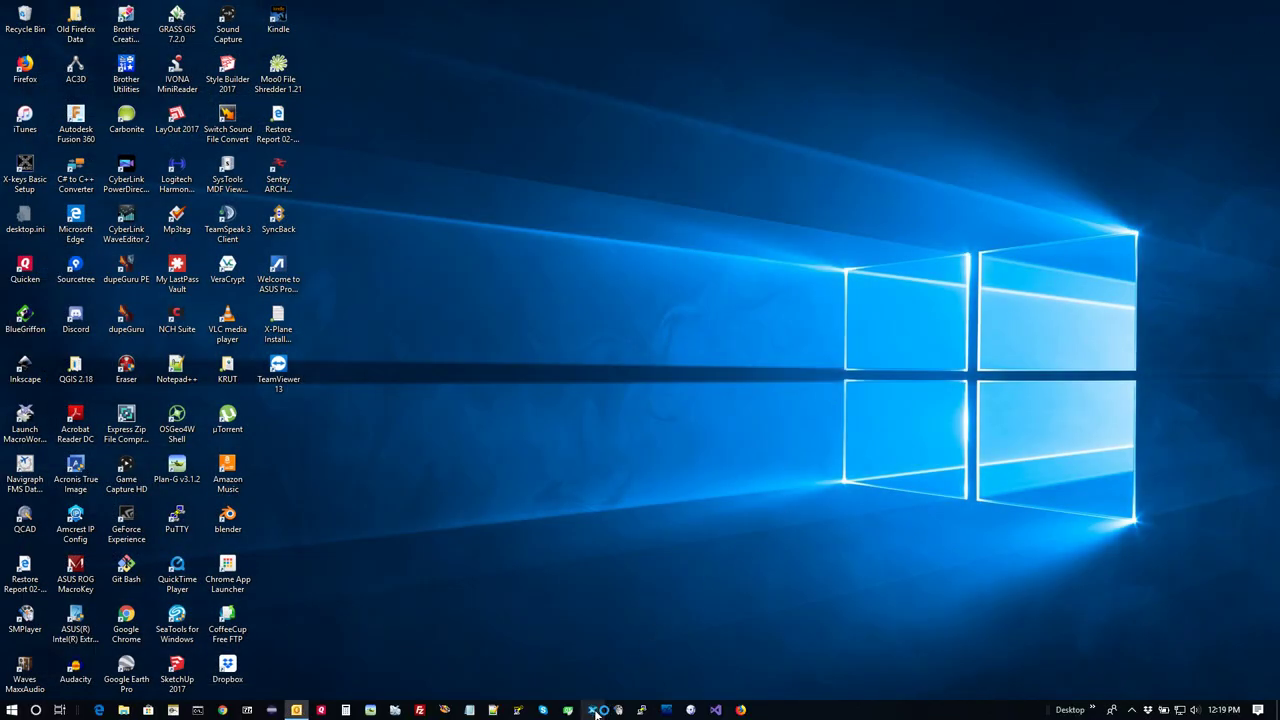
Launch X-Plane 11 and start a new flight in the Beechcraft Baron 58 at Lebanon Muni.
{"action": "left_click", "coordinate": [594, 710]}
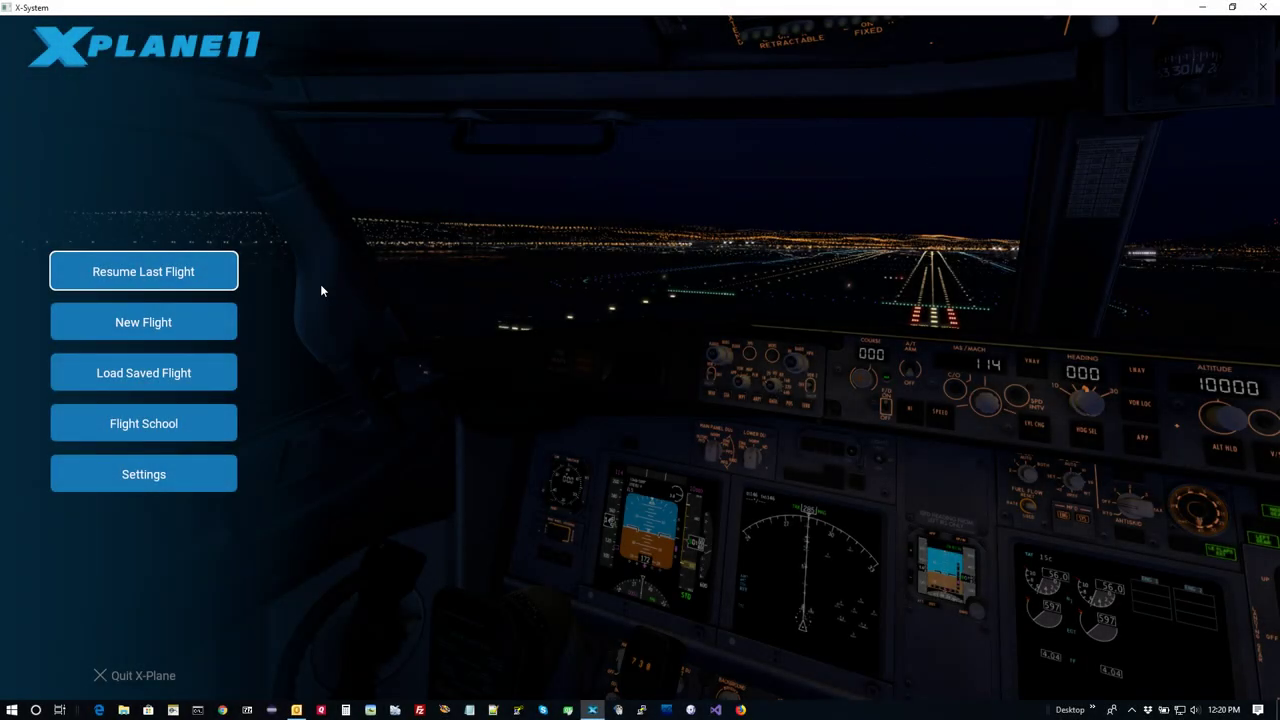
{"action": "left_click", "coordinate": [163, 322]}
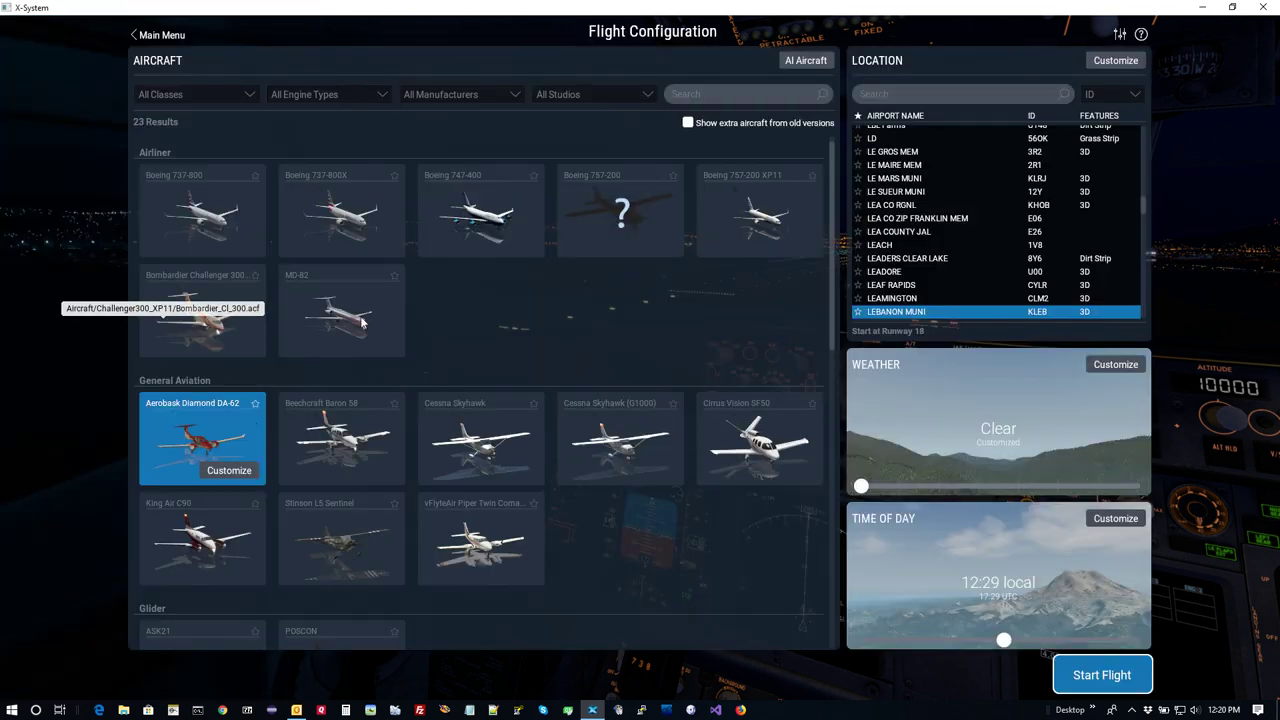
{"action": "left_click", "coordinate": [339, 428]}
{"action": "left_click", "coordinate": [371, 472]}
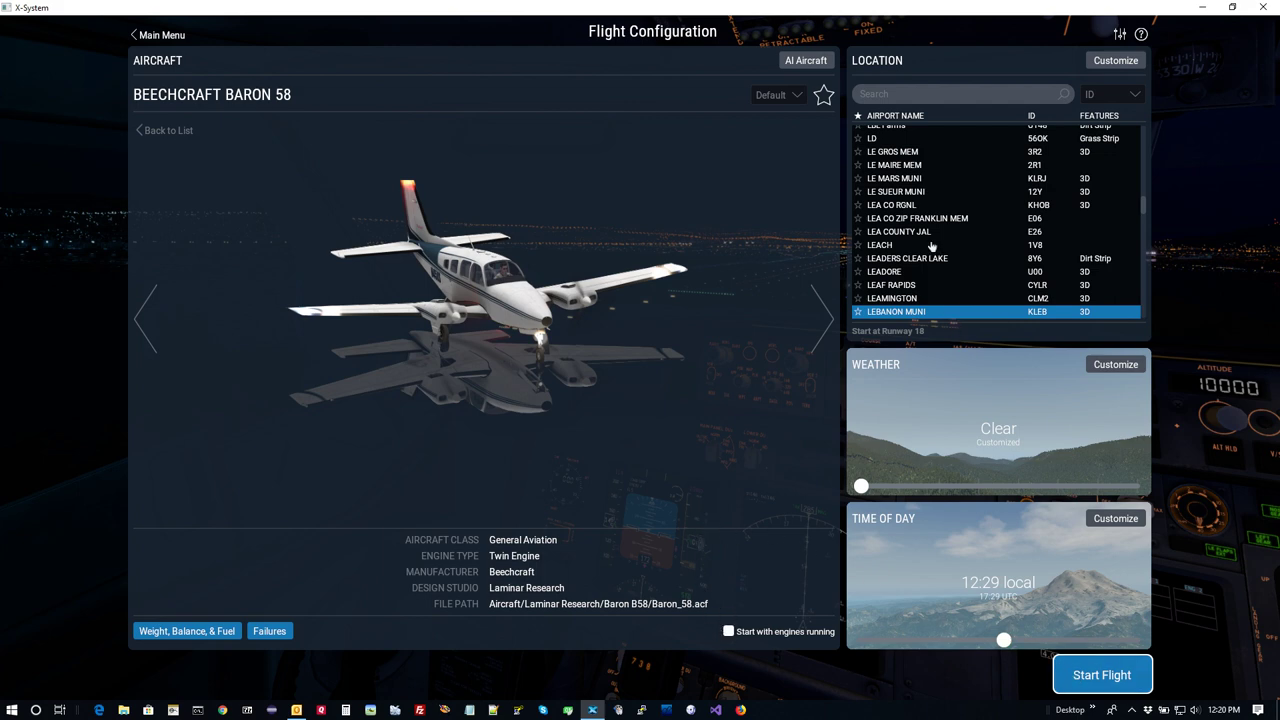
{"action": "left_click", "coordinate": [1116, 687]}
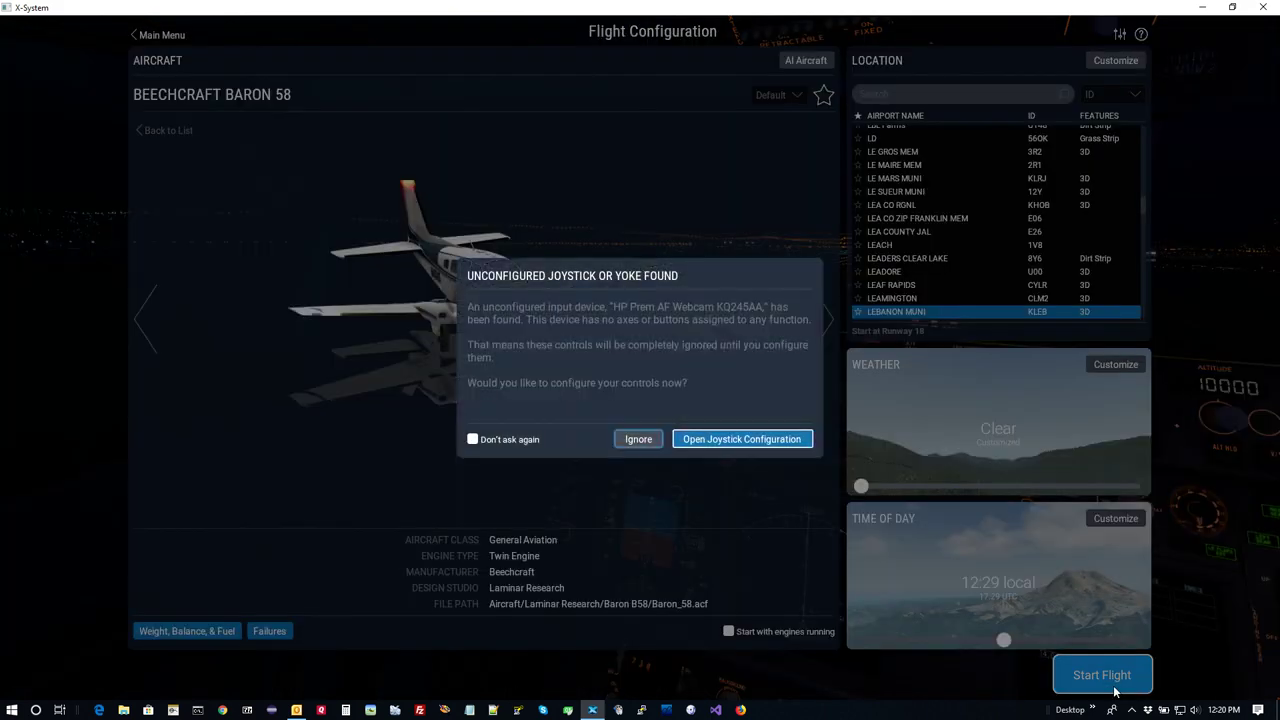
Ignore the unconfigured joystick prompt and show X-KeyPad's About box reporting 1.0 (Registered).
{"action": "left_click", "coordinate": [647, 445]}
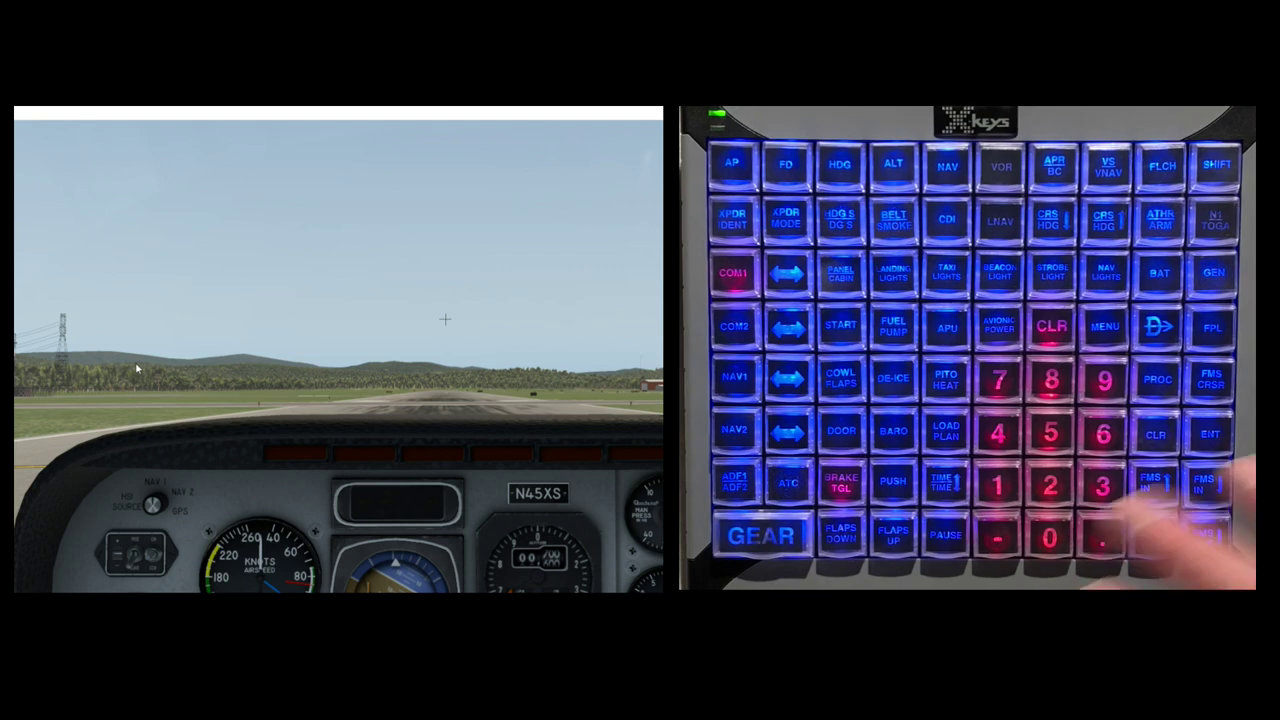
{"action": "mouse_move", "coordinate": [112, 121]}
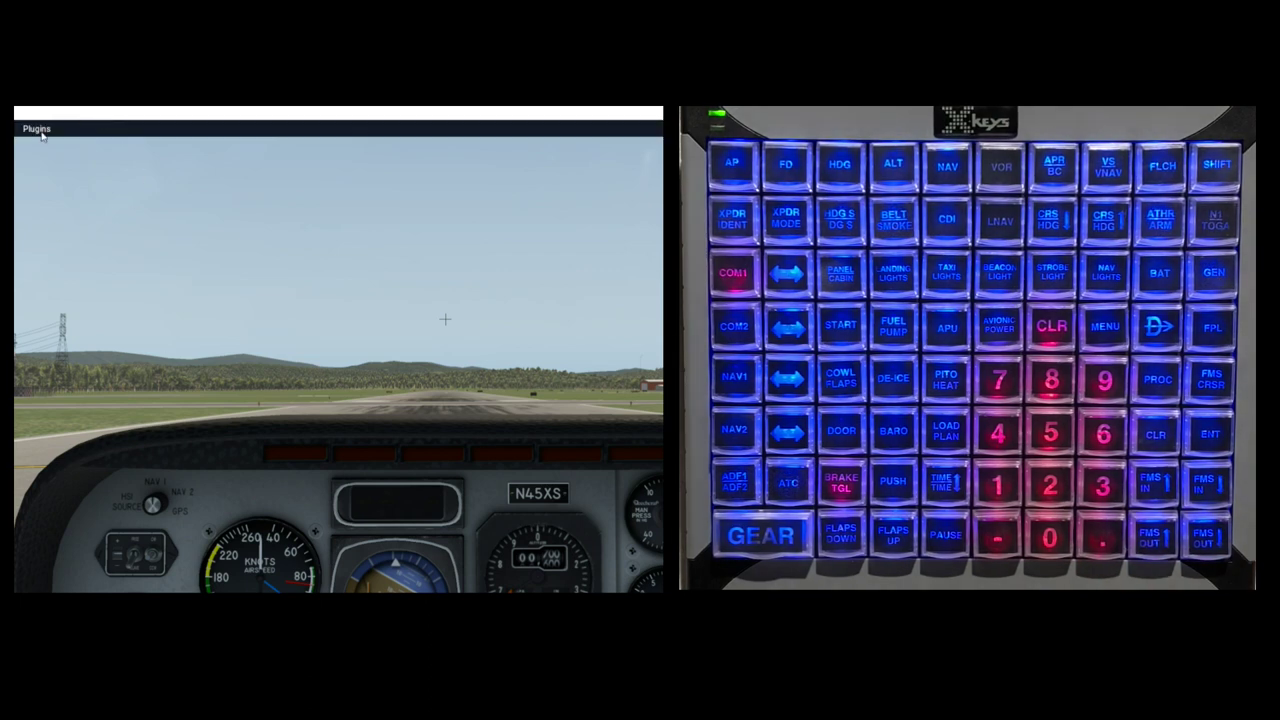
{"action": "left_click", "coordinate": [31, 130]}
{"action": "mouse_move", "coordinate": [47, 198]}
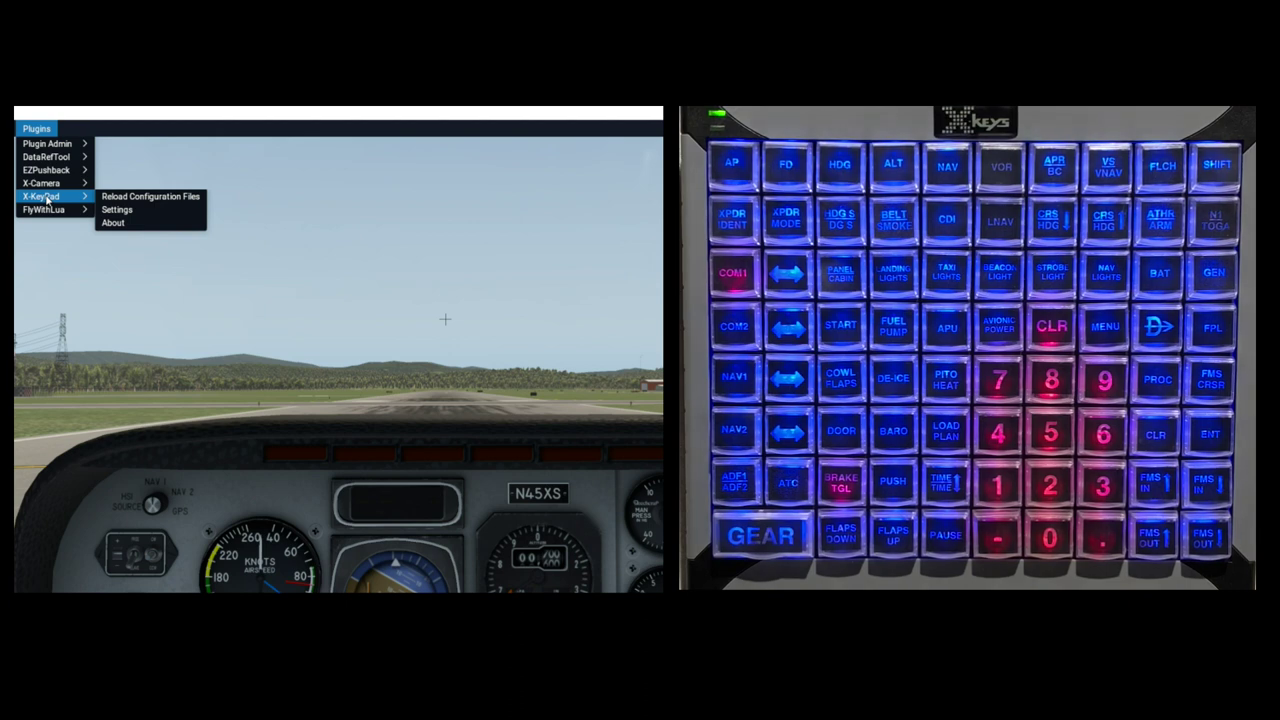
{"action": "left_click", "coordinate": [112, 222]}
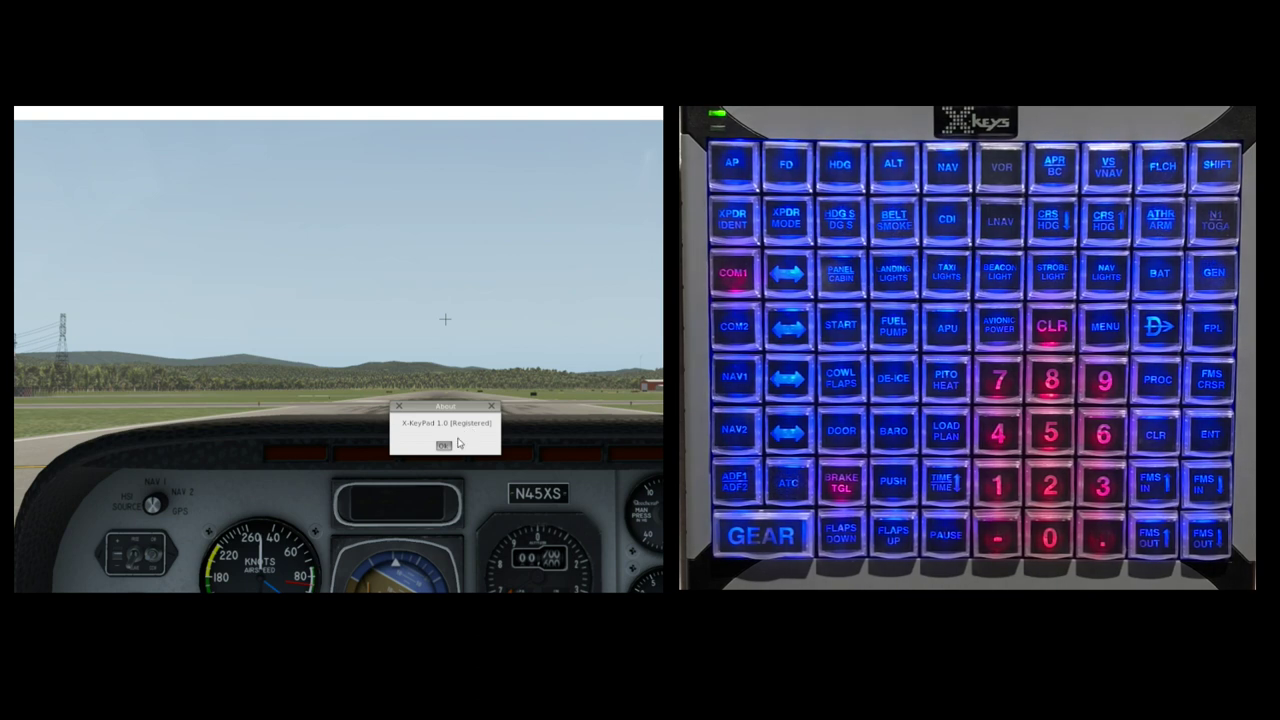
Dismiss the About box, open X-KeyPad Settings, and test keypad 2, moving the numeric window lower left.
{"action": "left_click", "coordinate": [445, 445]}
{"action": "mouse_move", "coordinate": [138, 123]}
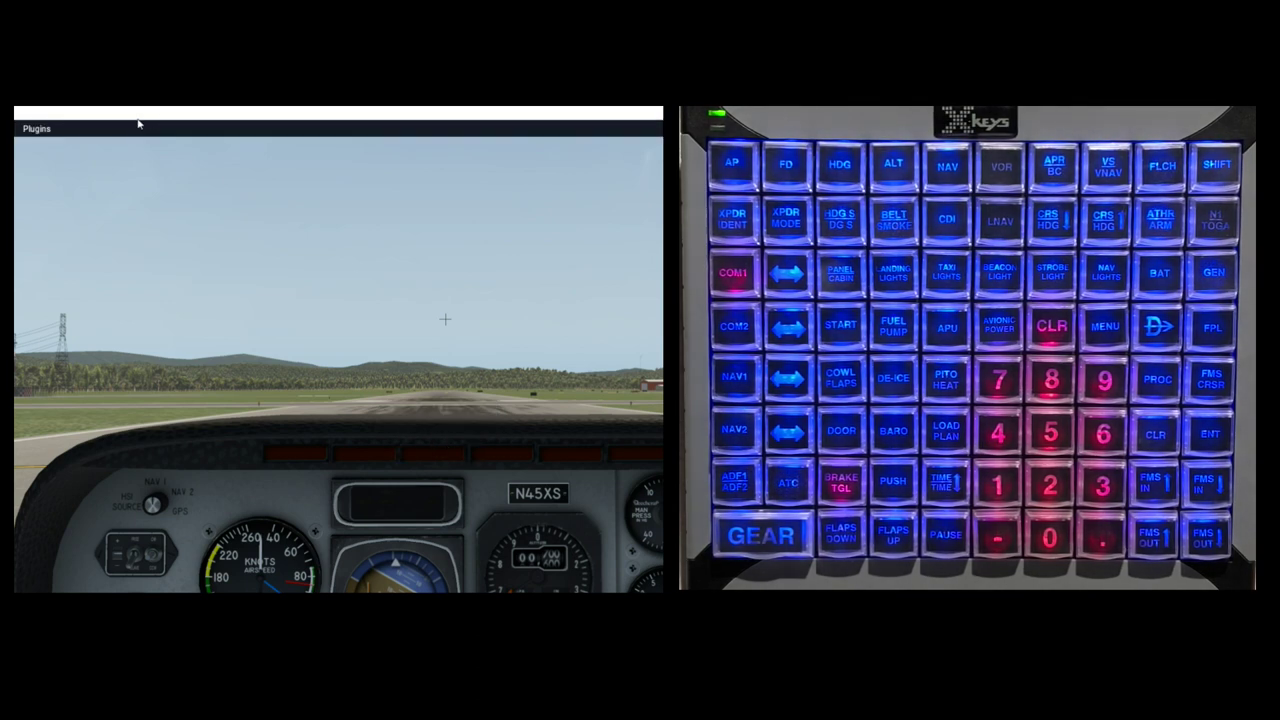
{"action": "left_click", "coordinate": [39, 132]}
{"action": "mouse_move", "coordinate": [60, 197]}
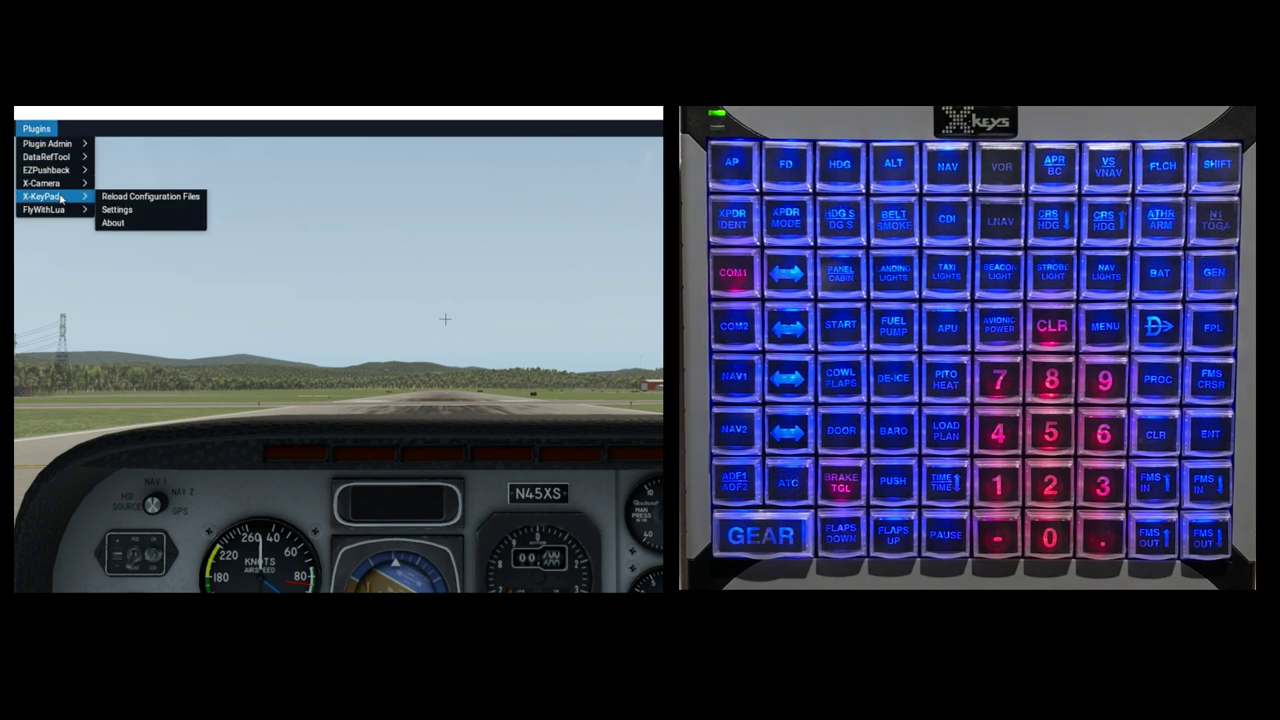
{"action": "left_click", "coordinate": [118, 210]}
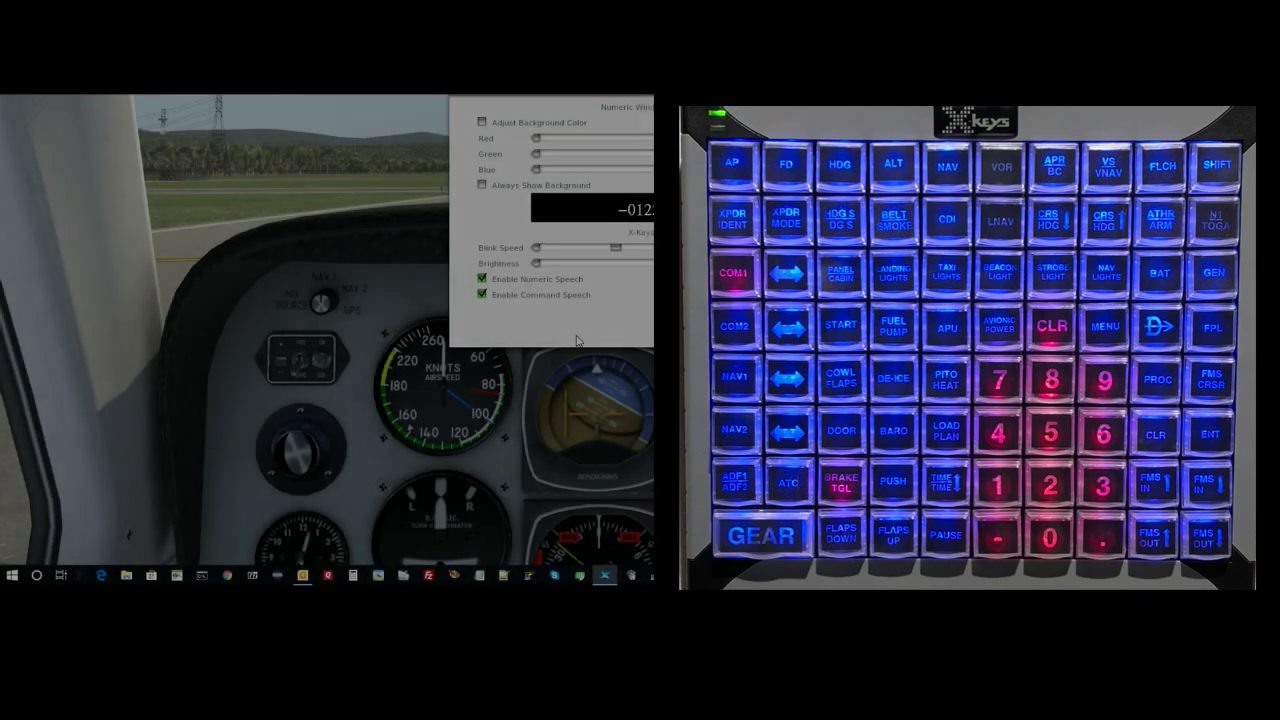
{"action": "type", "text": "2"}
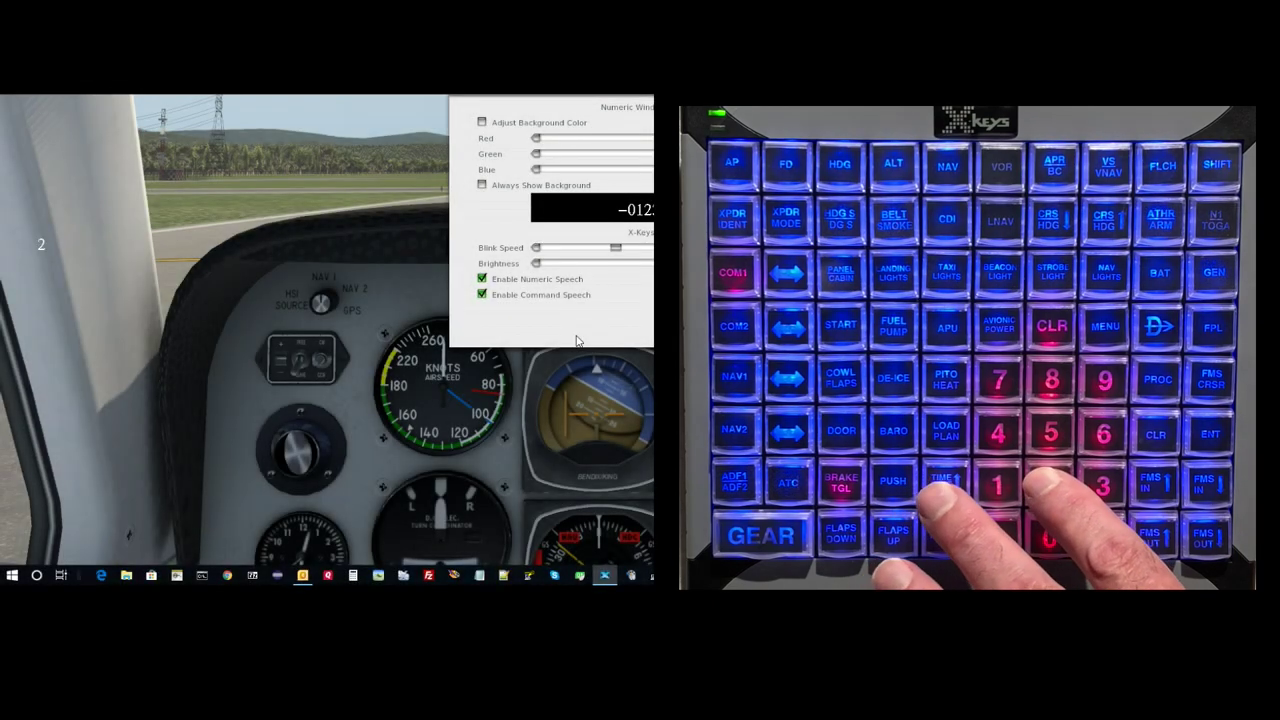
{"action": "type", "text": "2222"}
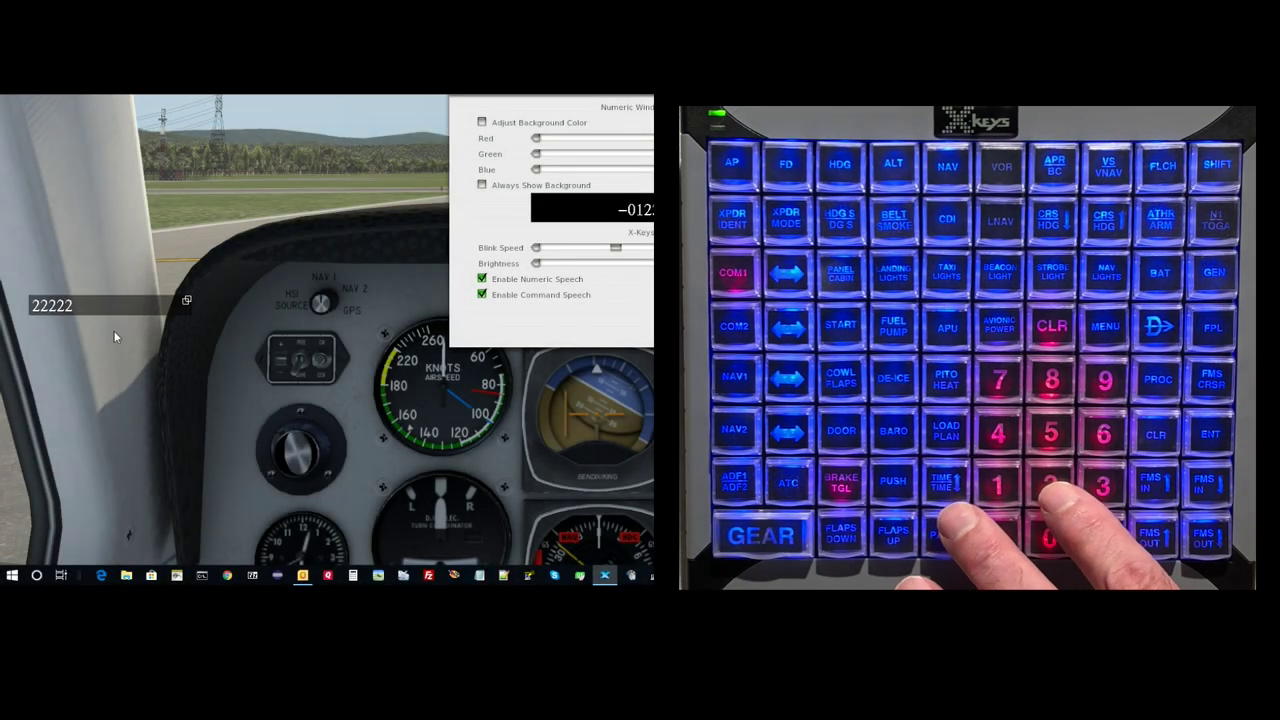
{"action": "left_click_drag", "start_coordinate": [115, 337], "coordinate": [96, 460]}
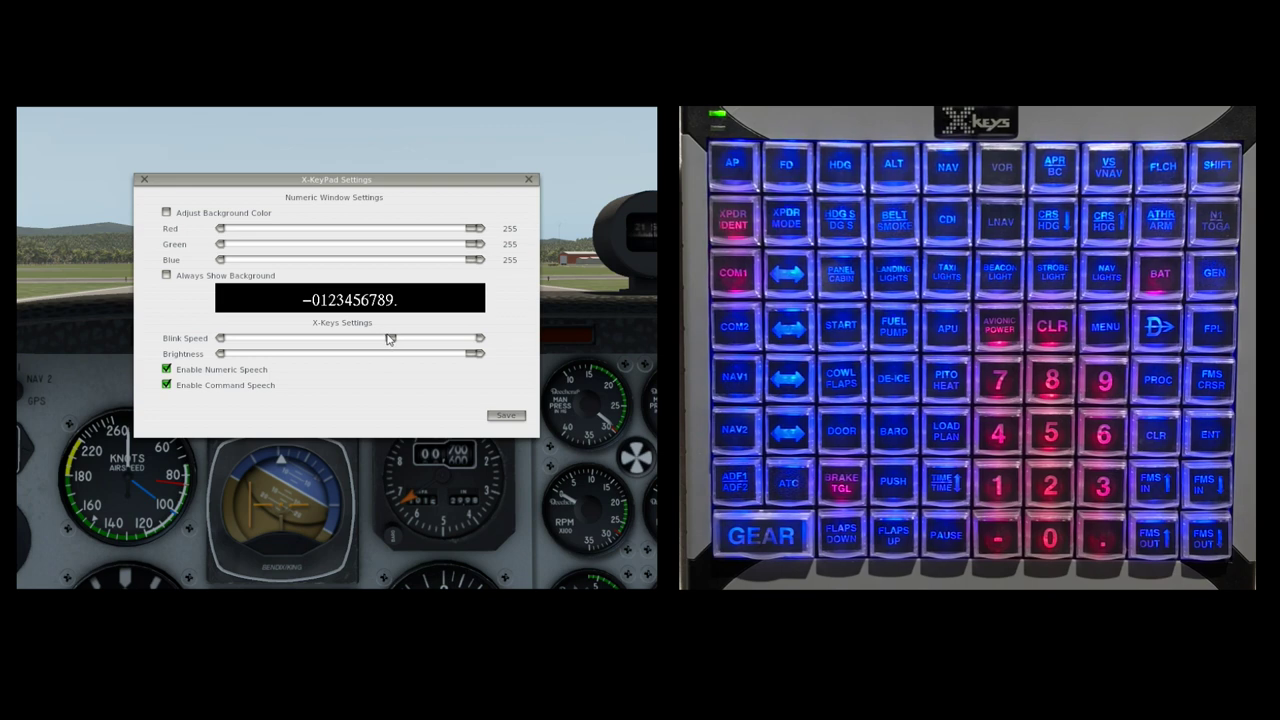
Lower blink speed to medium, dim brightness, turn off numeric speech, and save X-KeyPad settings.
{"action": "left_click_drag", "start_coordinate": [390, 339], "coordinate": [345, 343]}
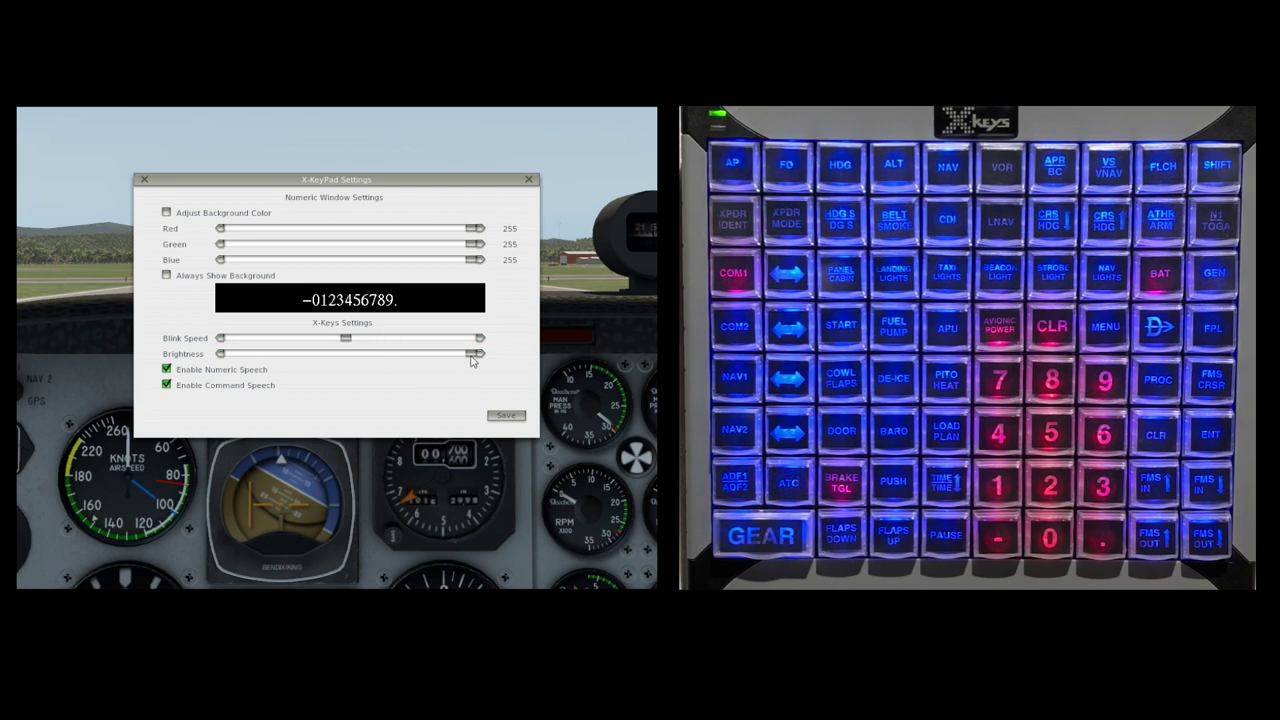
{"action": "left_click_drag", "start_coordinate": [398, 365], "coordinate": [455, 370]}
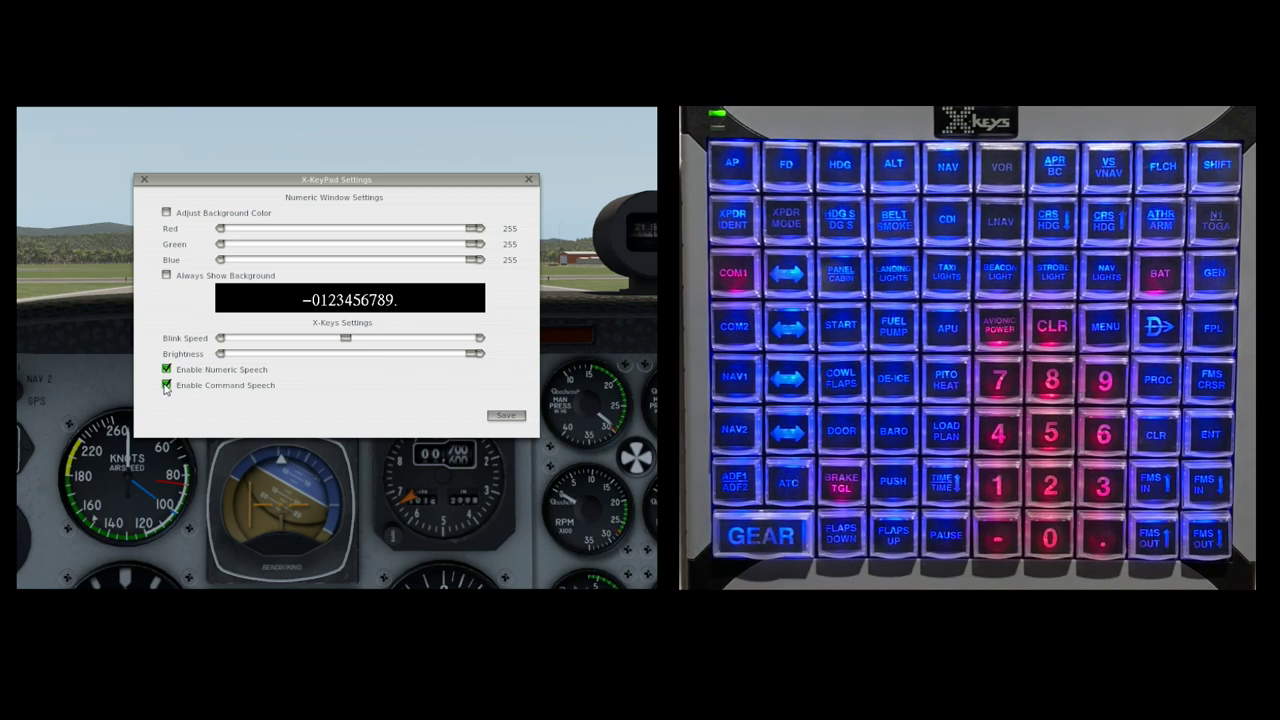
{"action": "left_click", "coordinate": [166, 369]}
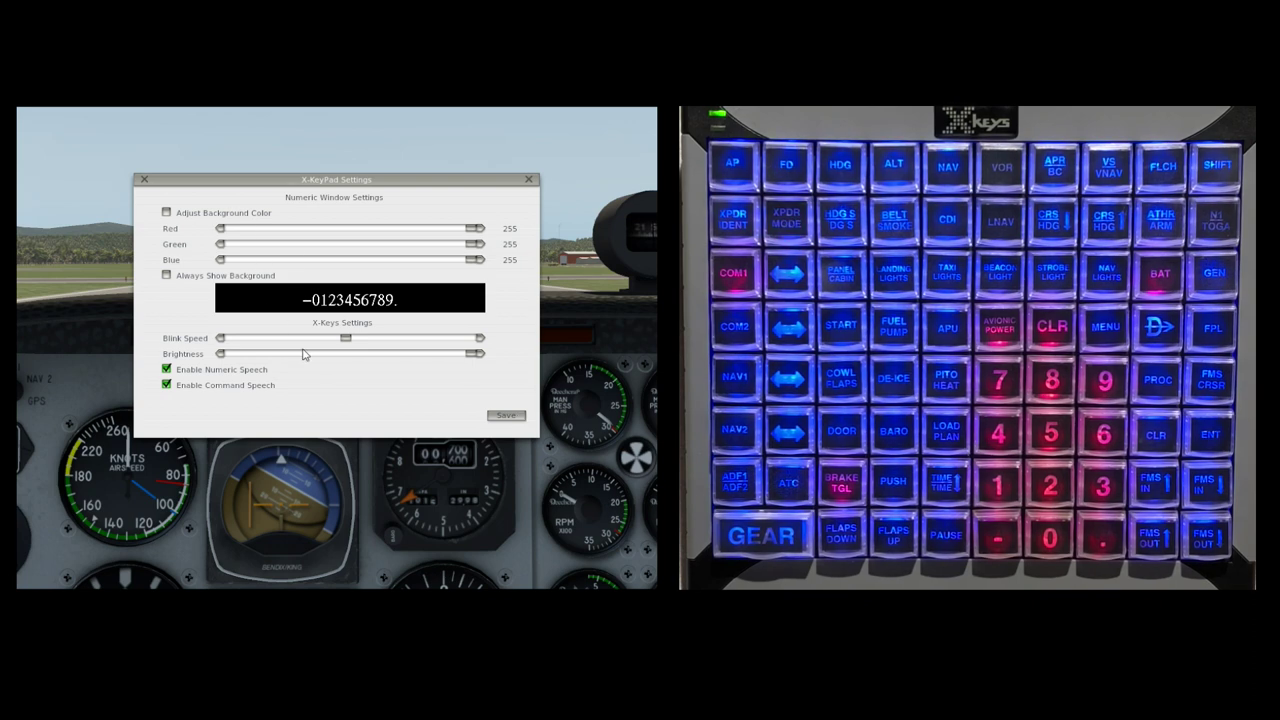
{"action": "left_click", "coordinate": [503, 418]}
{"action": "left_click", "coordinate": [529, 181]}
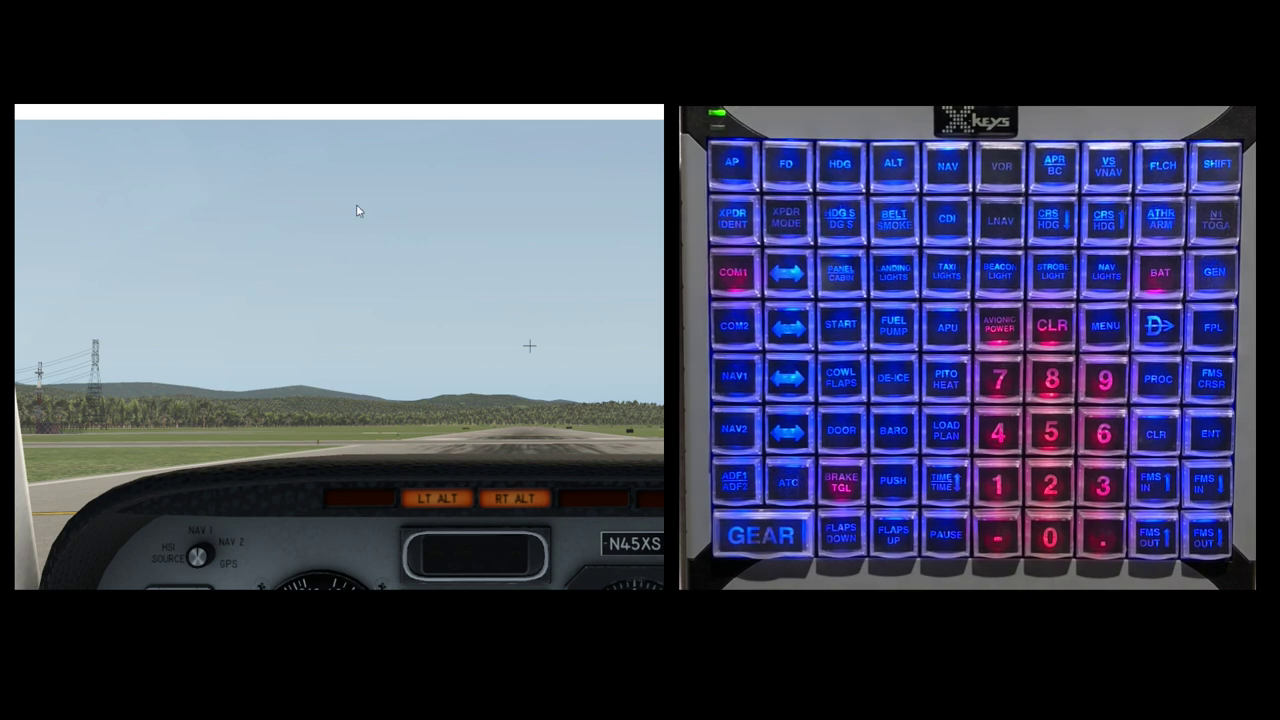
Reload the X-KeyPad configuration files twice from the Plugins menu.
{"action": "left_click", "coordinate": [70, 129]}
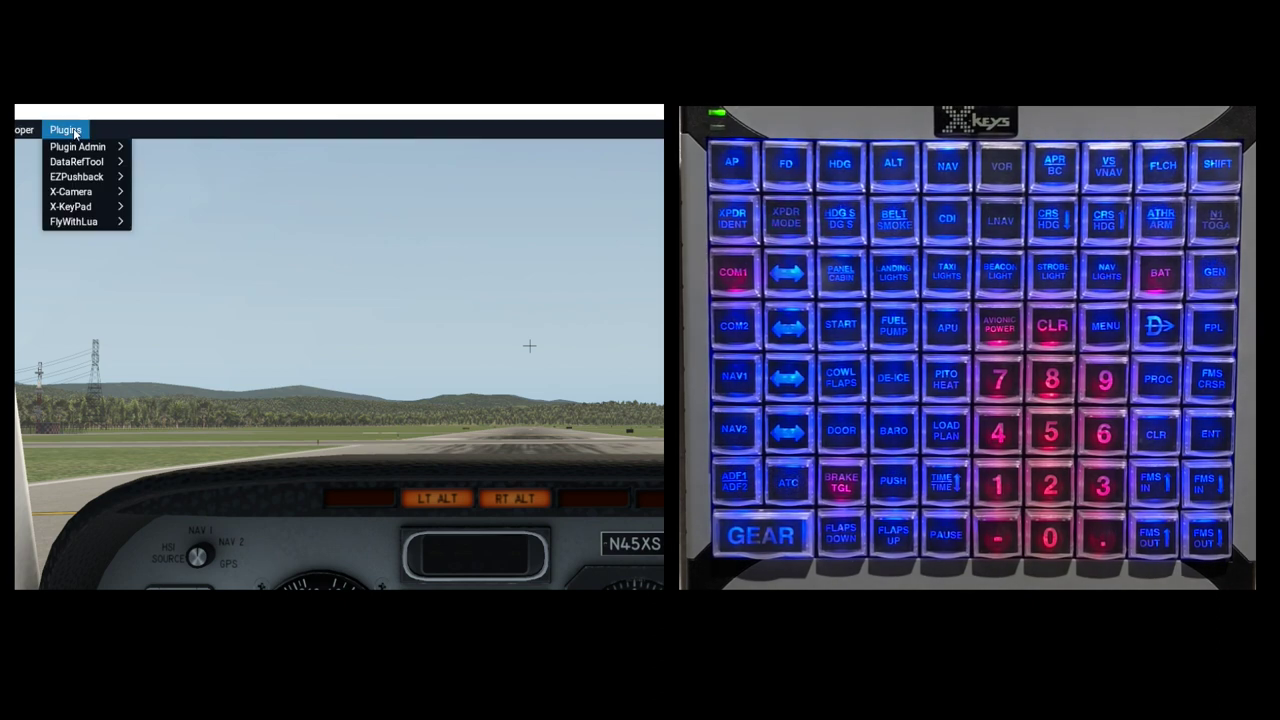
{"action": "mouse_move", "coordinate": [95, 207]}
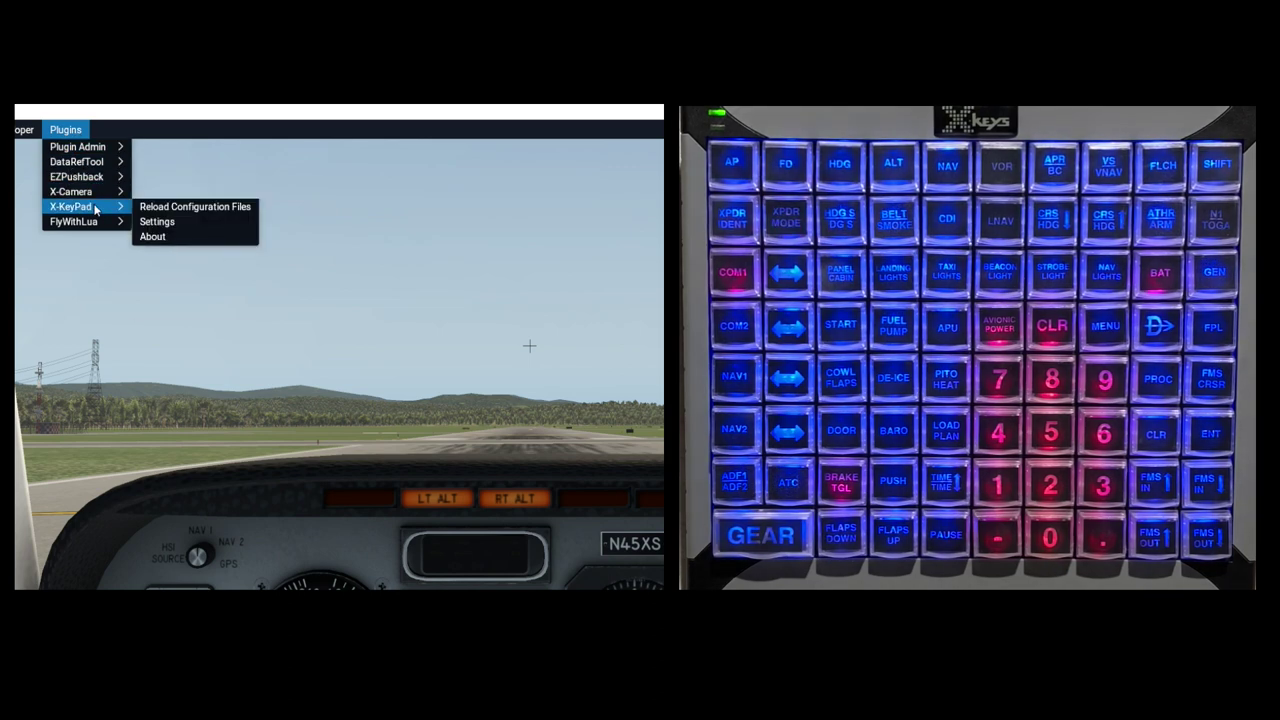
{"action": "left_click", "coordinate": [178, 206]}
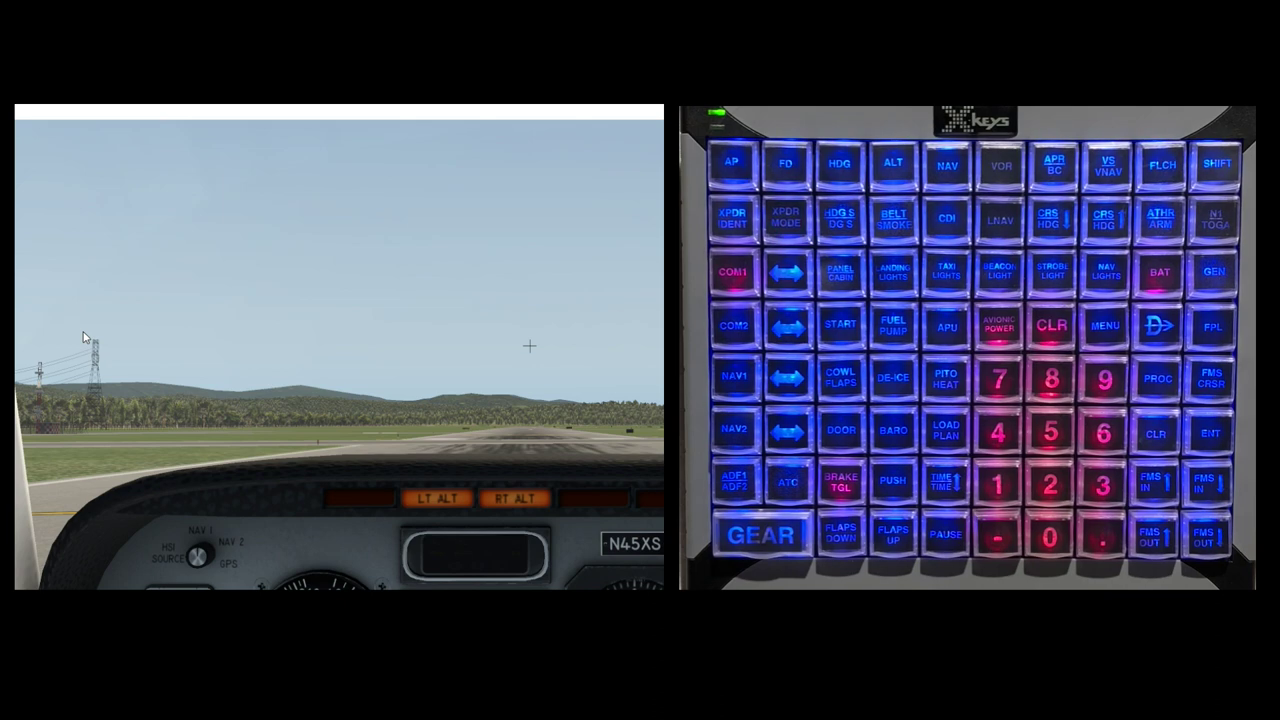
{"action": "mouse_move", "coordinate": [251, 108]}
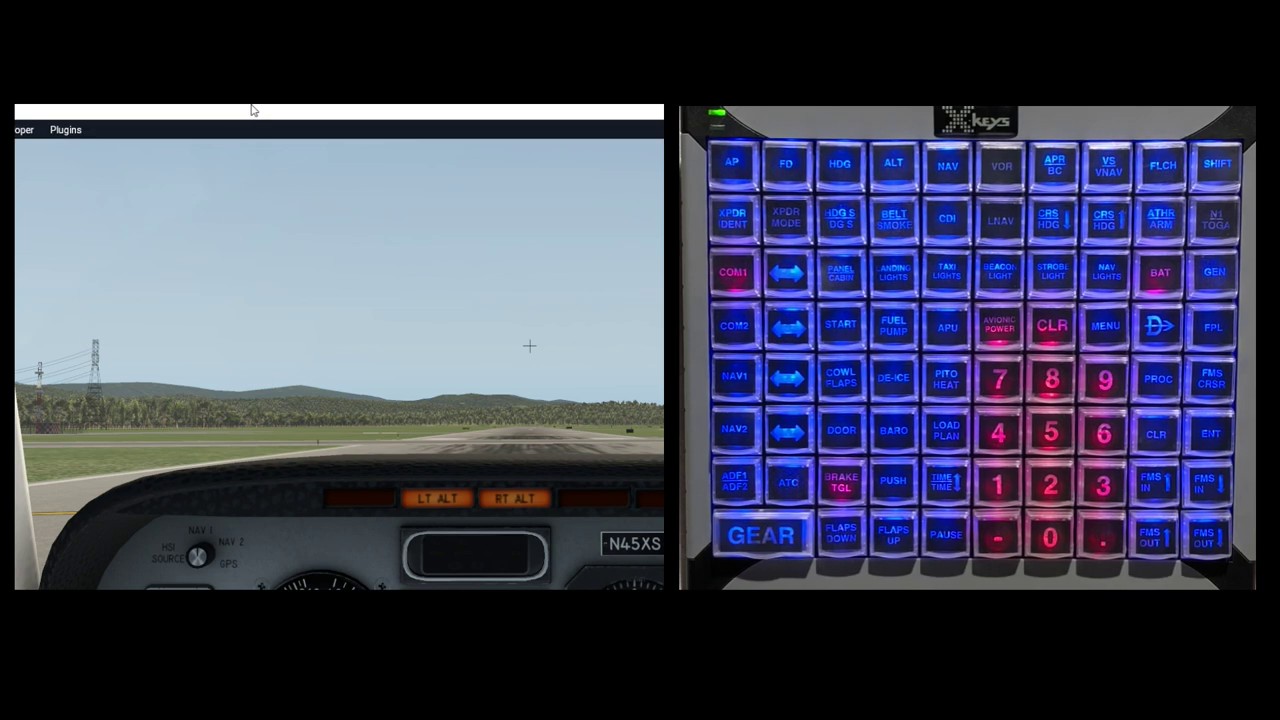
{"action": "left_click", "coordinate": [70, 130]}
{"action": "mouse_move", "coordinate": [80, 206]}
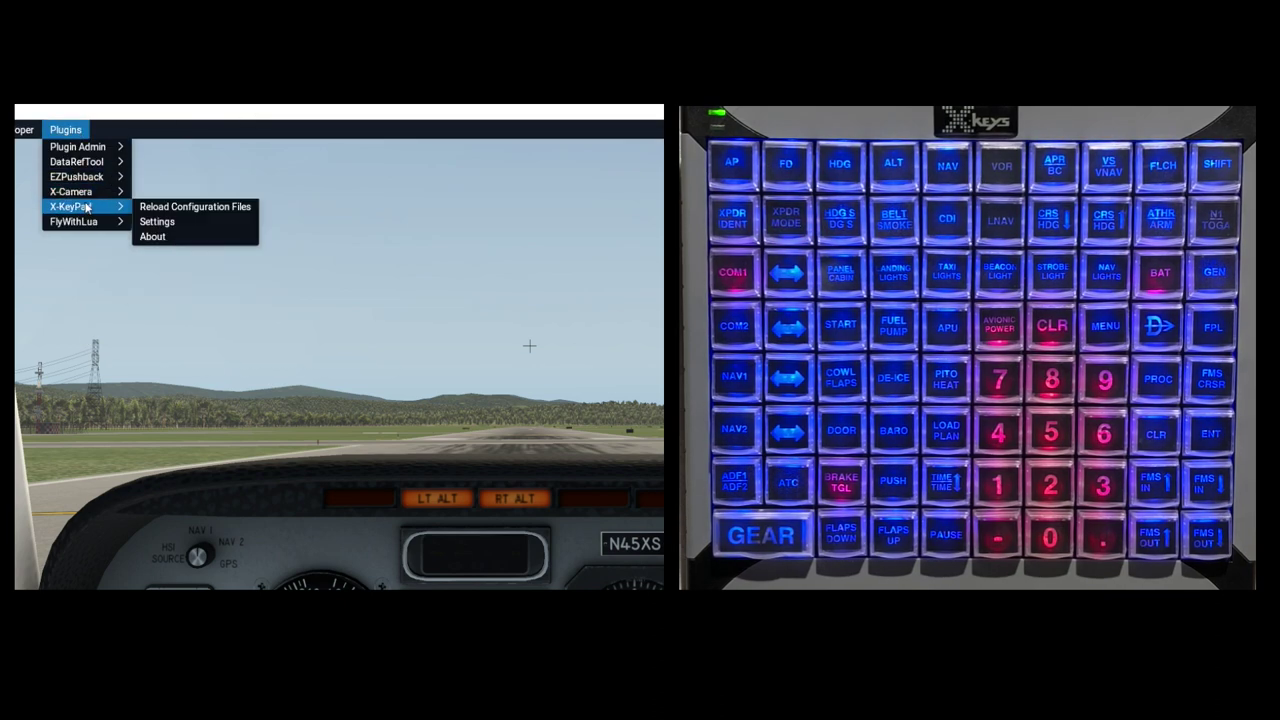
{"action": "left_click", "coordinate": [190, 207]}
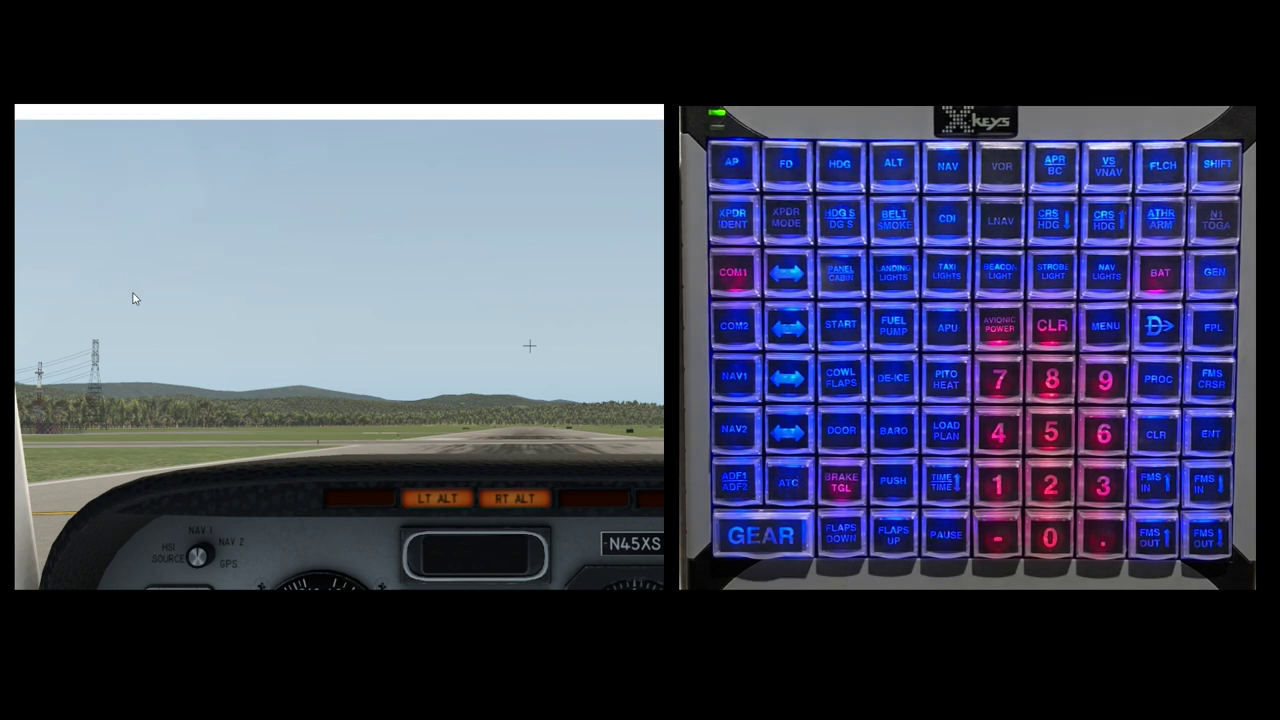